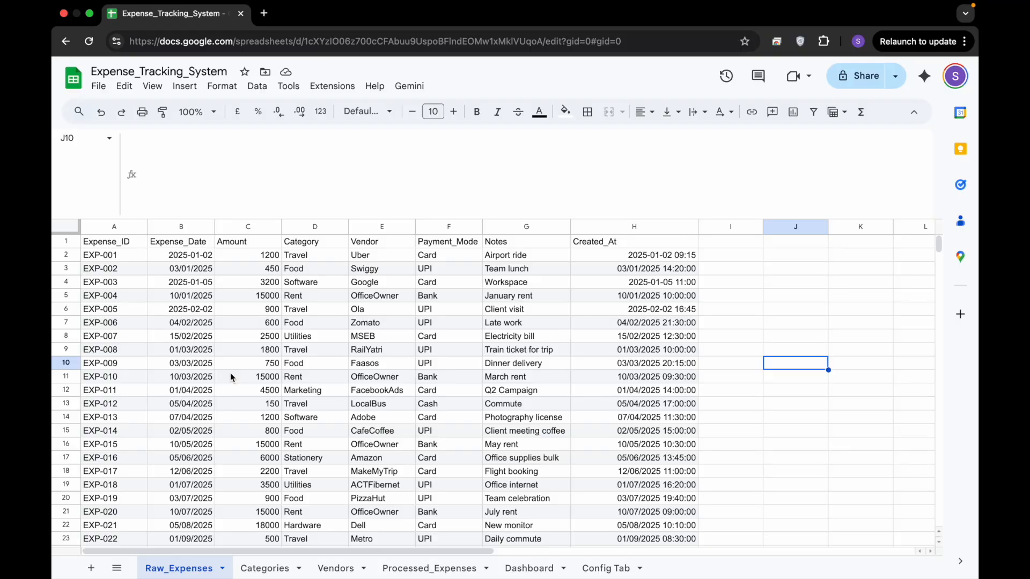
- Review the Raw_Expenses, Categories and Vendors sheets to compare their columns and the category and vendor type mappings
{"action": "left_click", "coordinate": [268, 570]}
{"action": "left_click", "coordinate": [336, 569]}
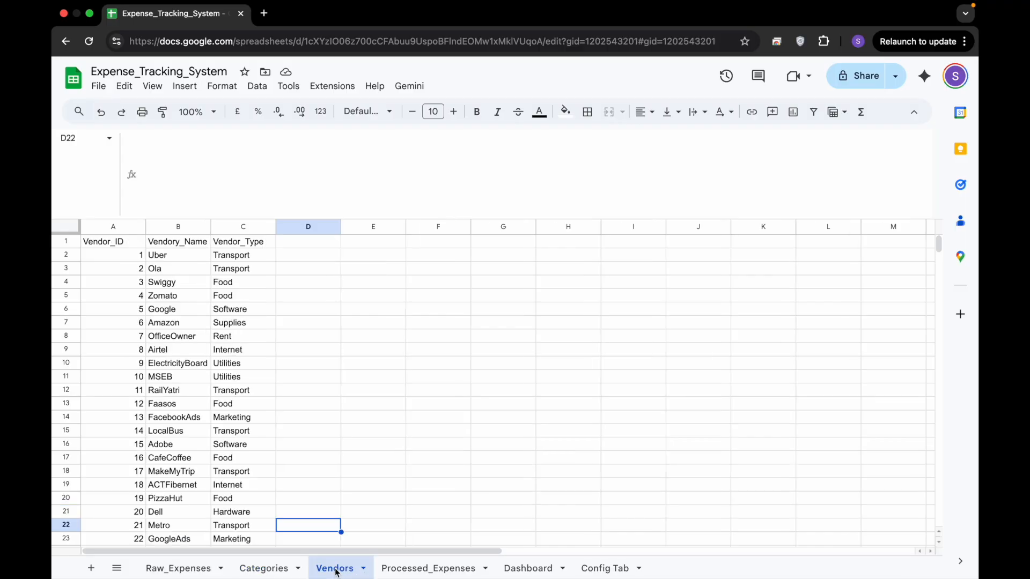
{"action": "left_click", "coordinate": [276, 569]}
{"action": "left_click", "coordinate": [330, 569]}
{"action": "left_click", "coordinate": [275, 570]}
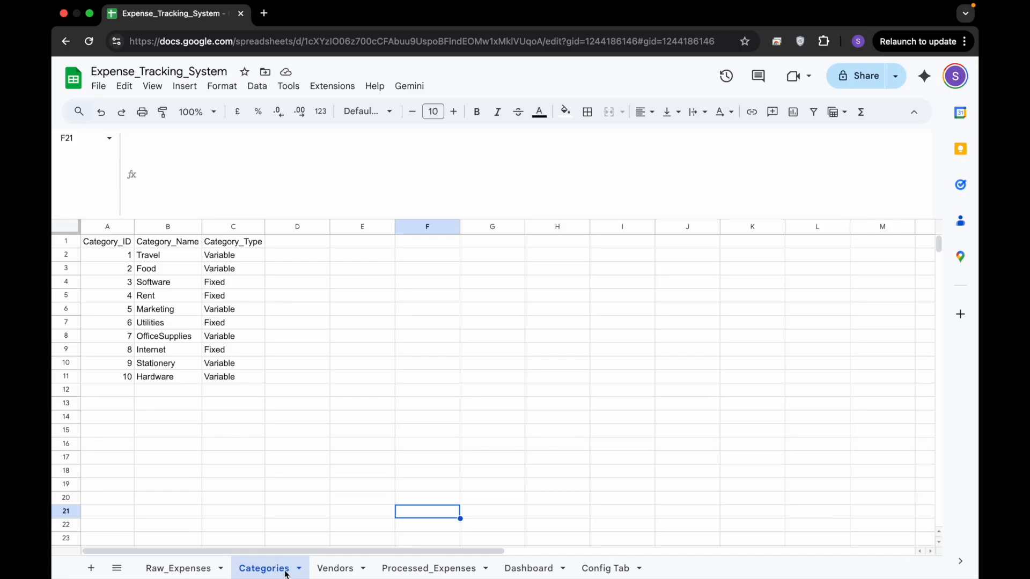
{"action": "left_click", "coordinate": [332, 570]}
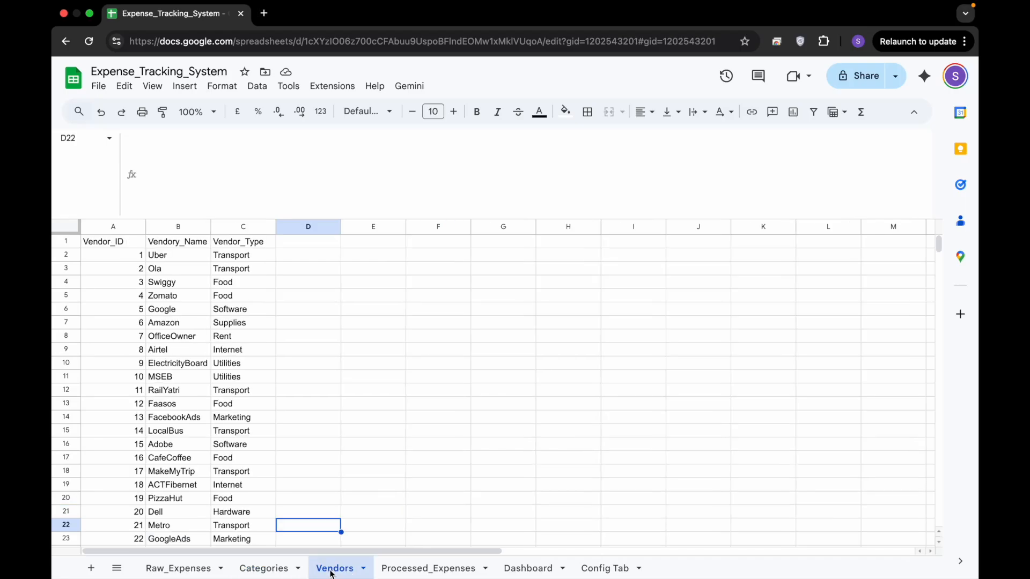
{"action": "left_click", "coordinate": [265, 572]}
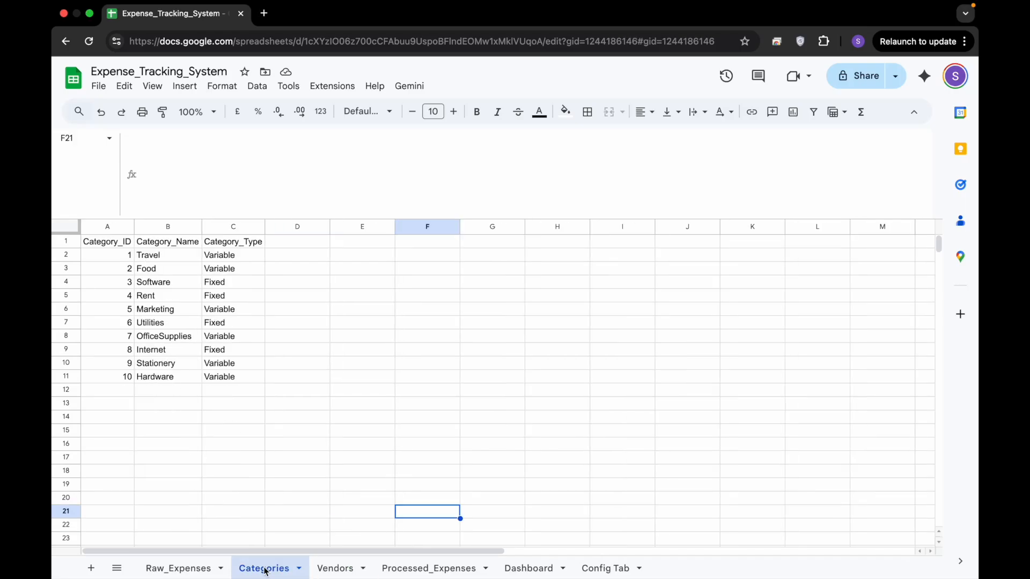
{"action": "left_click", "coordinate": [181, 571]}
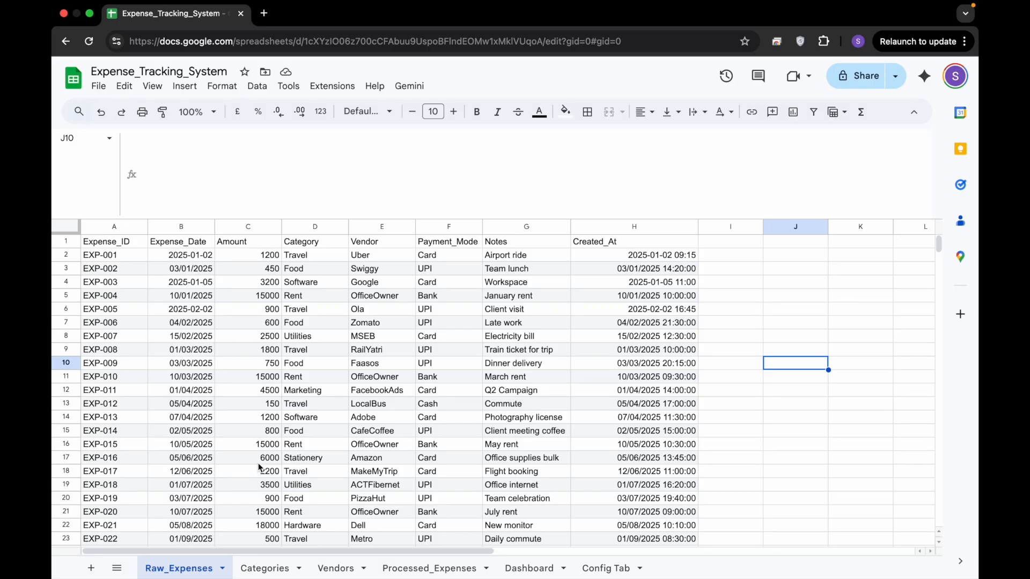
{"action": "left_click", "coordinate": [264, 569]}
{"action": "left_click", "coordinate": [336, 568]}
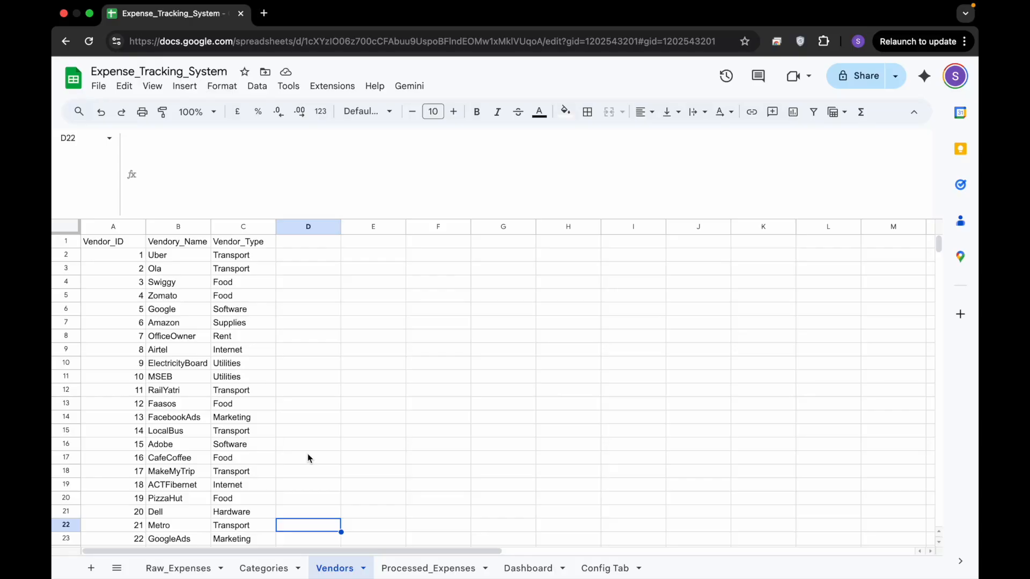
- Examine the Processed_Expenses headers, including Month, Year, Category_Type and Vendor_Type, and compare them with the Raw_Expenses, Categories and Vendors source sheets
{"action": "left_click", "coordinate": [419, 568]}
{"action": "left_click", "coordinate": [394, 436]}
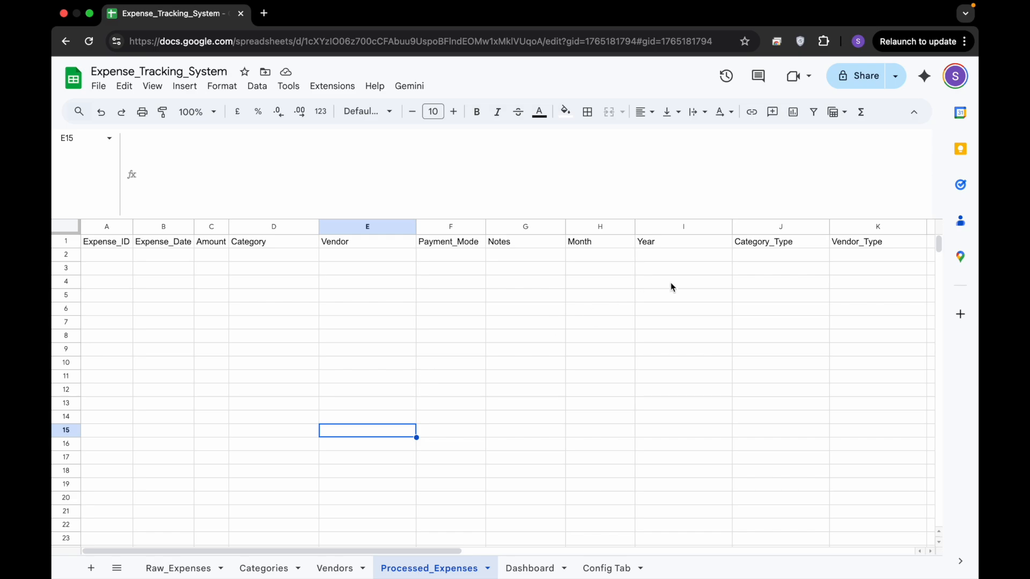
{"action": "scroll", "coordinate": [670, 282], "scroll_direction": "right", "scroll_amount": 5}
{"action": "left_click", "coordinate": [670, 242]}
{"action": "left_click", "coordinate": [749, 243]}
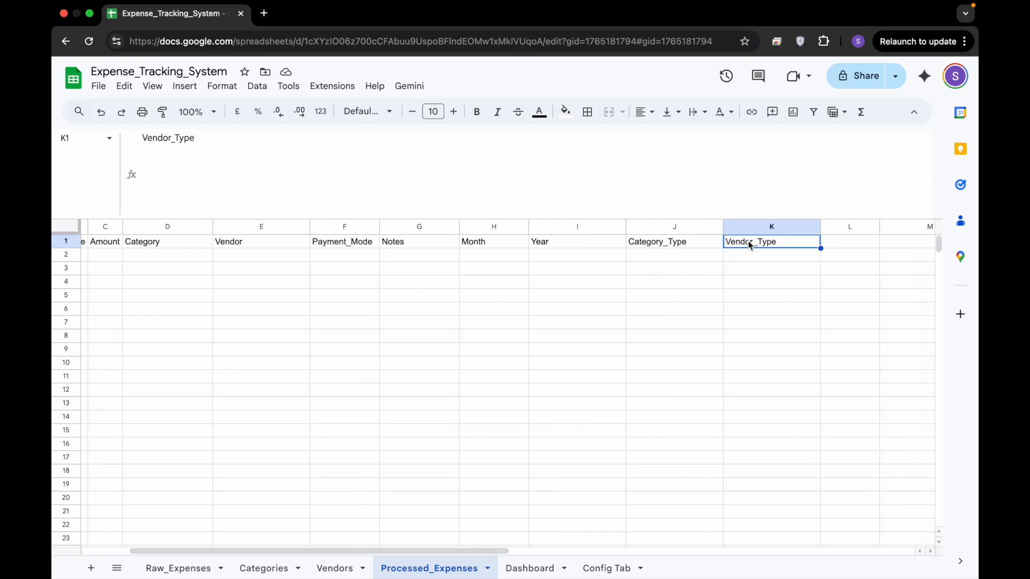
{"action": "scroll", "coordinate": [668, 315], "scroll_direction": "left", "scroll_amount": 5}
{"action": "left_click", "coordinate": [456, 309]}
{"action": "left_click_drag", "start_coordinate": [111, 244], "coordinate": [509, 247]}
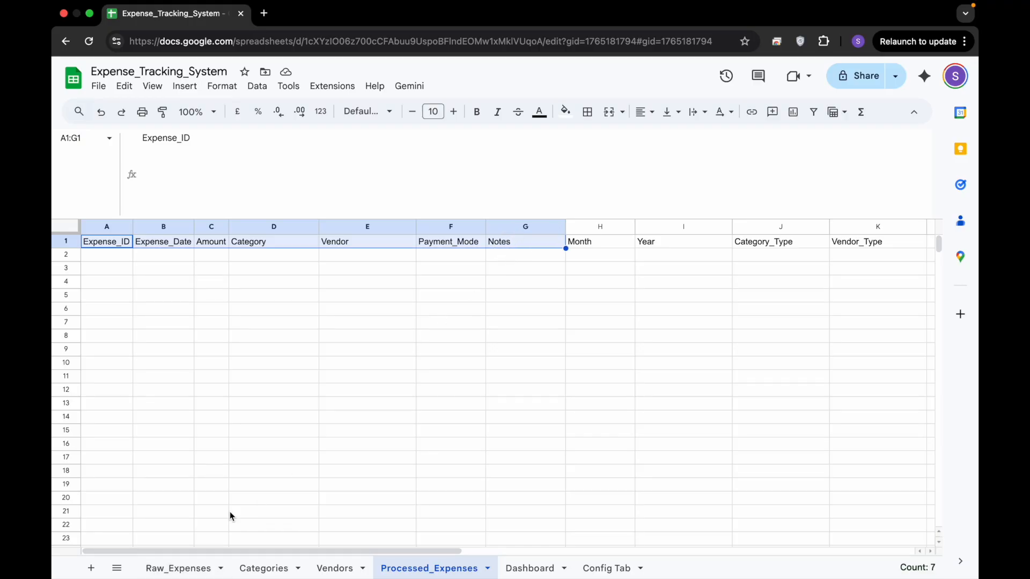
{"action": "left_click", "coordinate": [591, 316]}
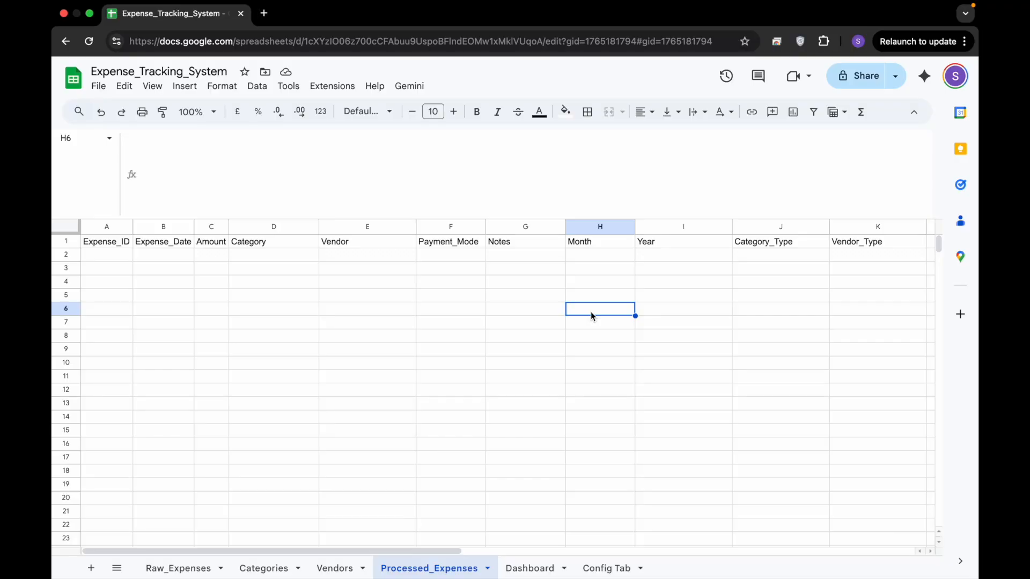
{"action": "left_click", "coordinate": [161, 568]}
{"action": "left_click", "coordinate": [257, 568]}
{"action": "left_click", "coordinate": [325, 569]}
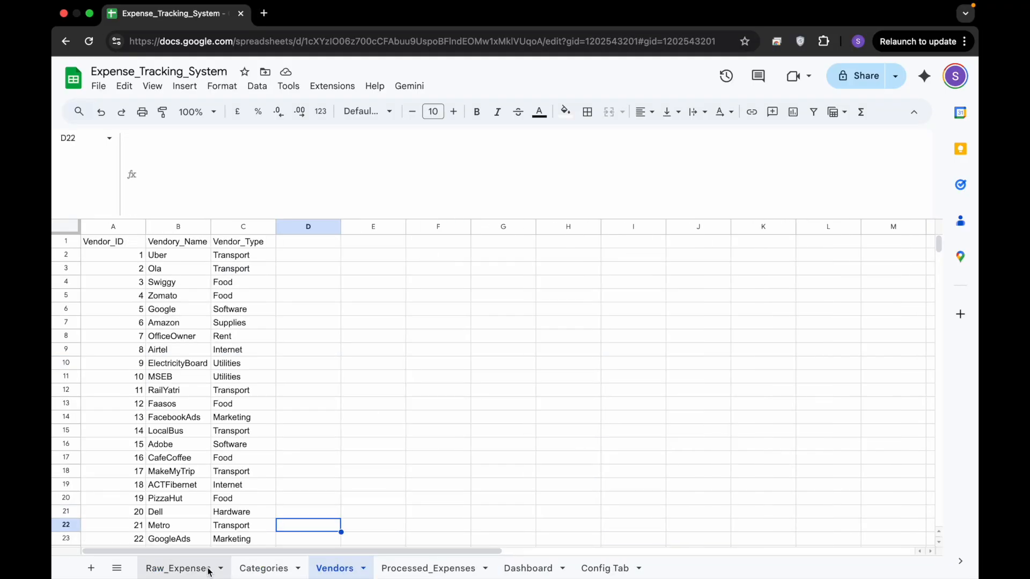
{"action": "left_click", "coordinate": [397, 568]}
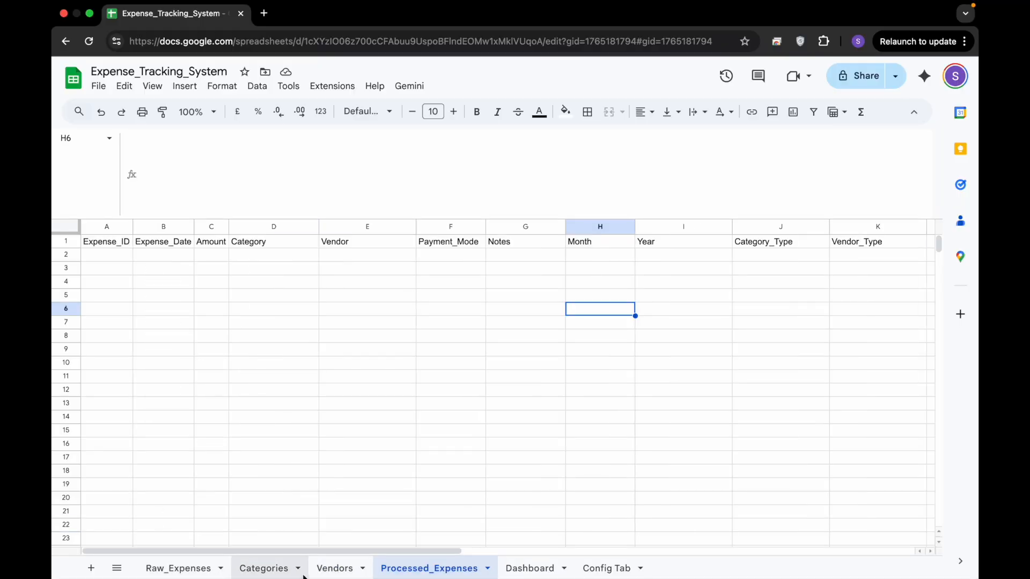
- Colour the sheet tabs of Raw_Expenses, Categories and Vendors bright green together
{"action": "left_click", "coordinate": [177, 572]}
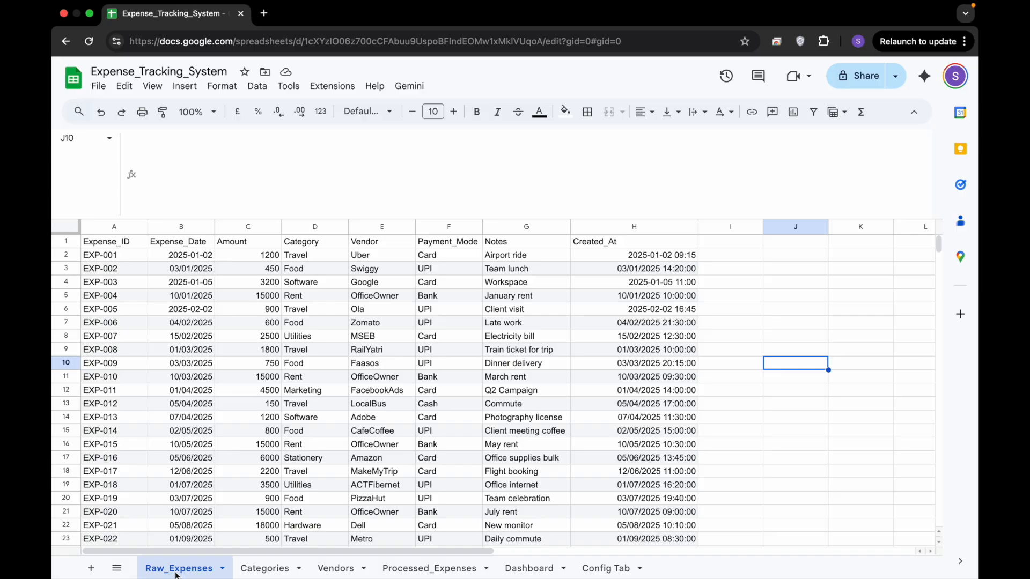
{"action": "right_click", "coordinate": [168, 573]}
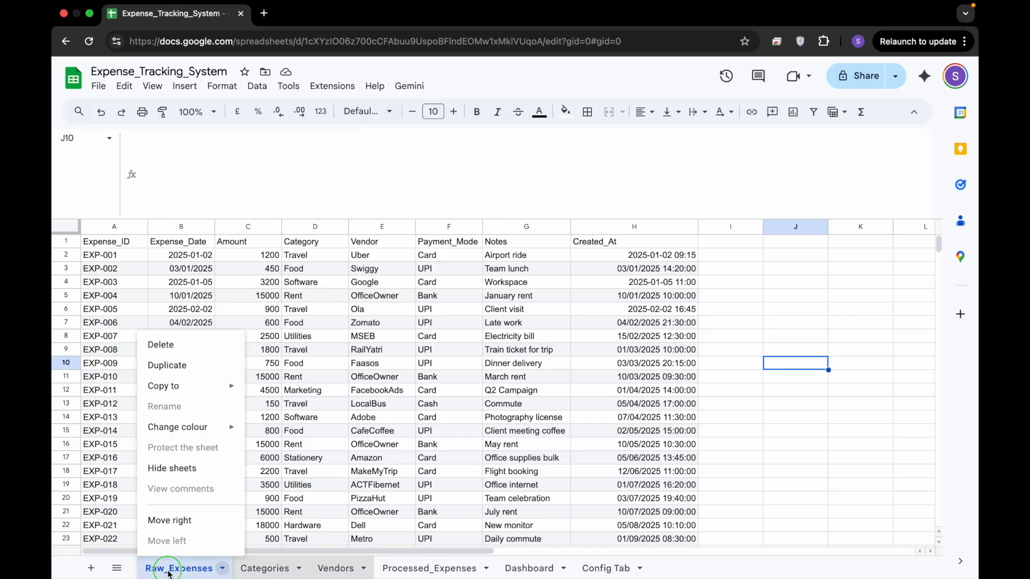
{"action": "mouse_move", "coordinate": [193, 429]}
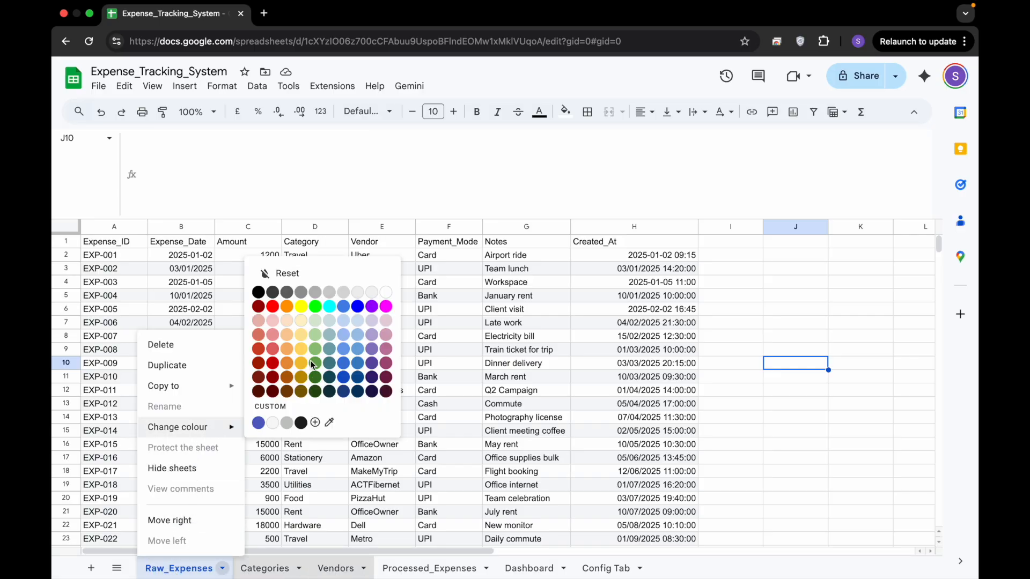
{"action": "left_click", "coordinate": [317, 315]}
{"action": "left_click", "coordinate": [315, 432]}
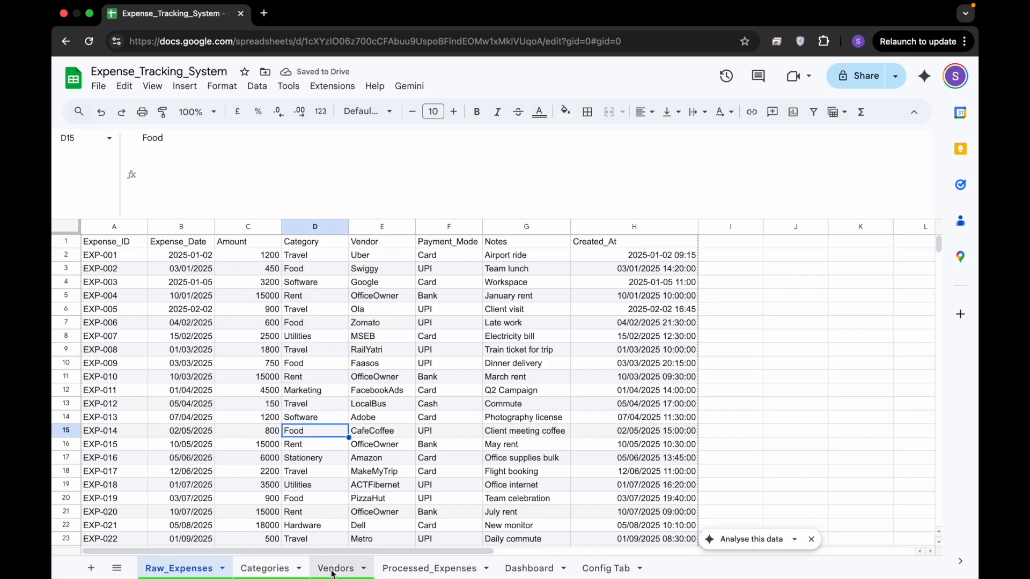
- Colour the sheet tabs of Processed_Expenses, Dashboard and Config Tab purple together, and return to the Processed_Expenses sheet
{"action": "left_click", "coordinate": [420, 571]}
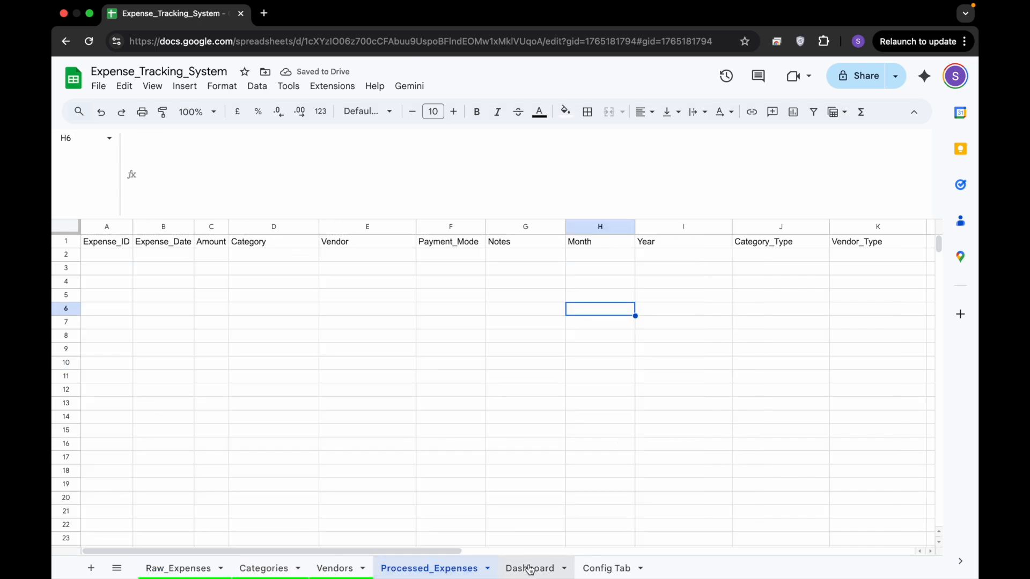
{"action": "right_click", "coordinate": [602, 570]}
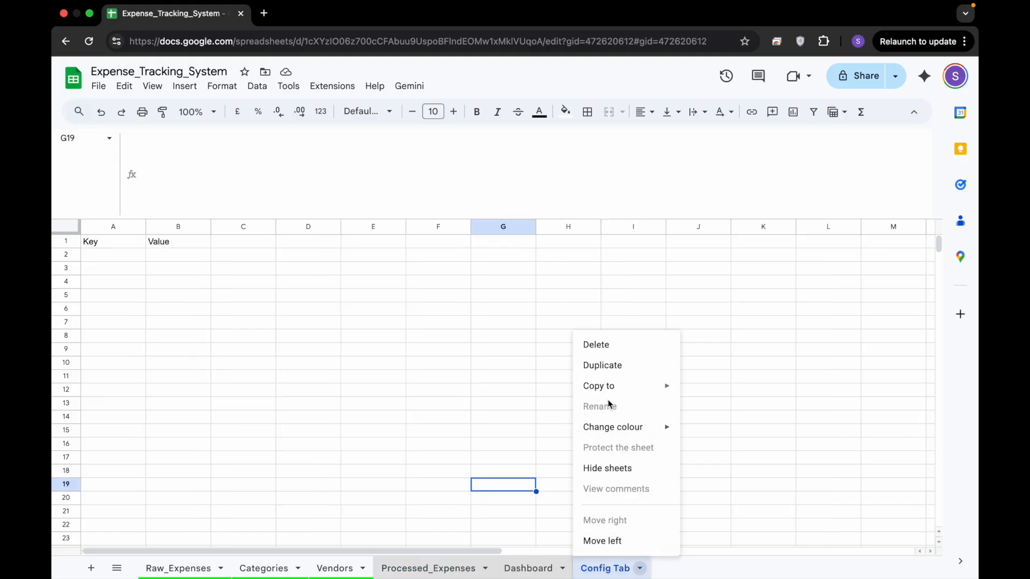
{"action": "mouse_move", "coordinate": [670, 428]}
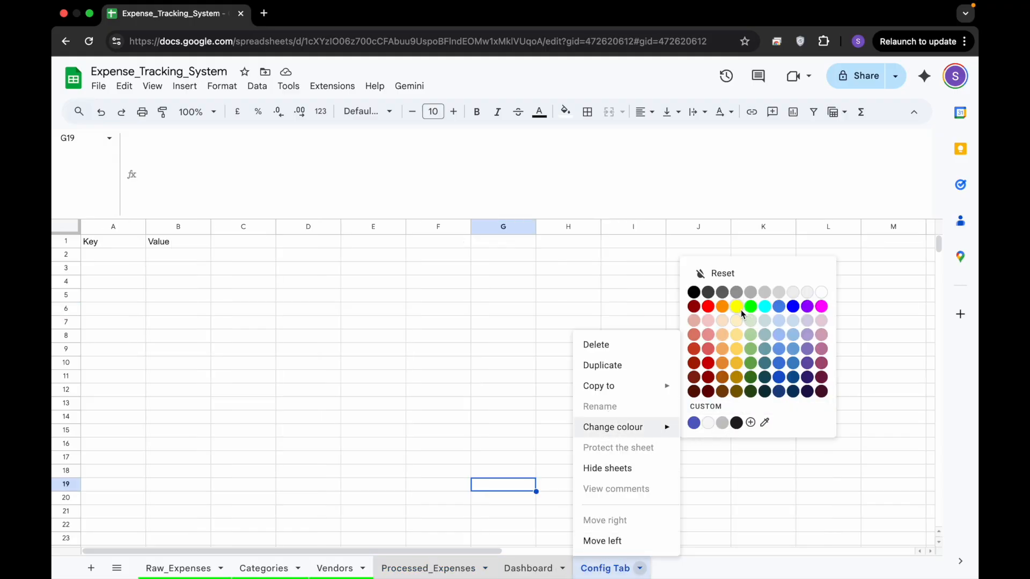
{"action": "left_click", "coordinate": [807, 311]}
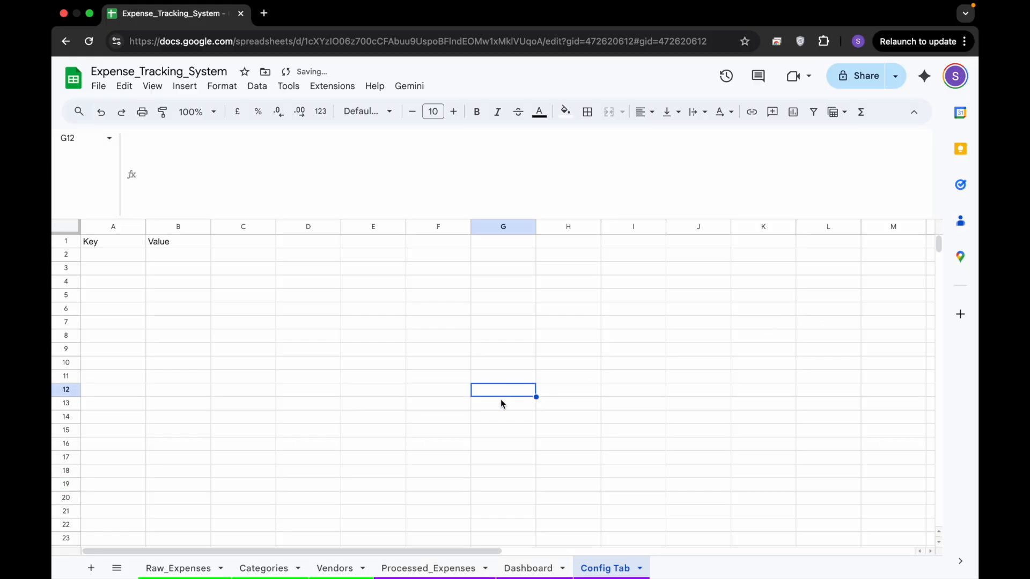
{"action": "left_click", "coordinate": [350, 567]}
{"action": "left_click", "coordinate": [421, 567]}
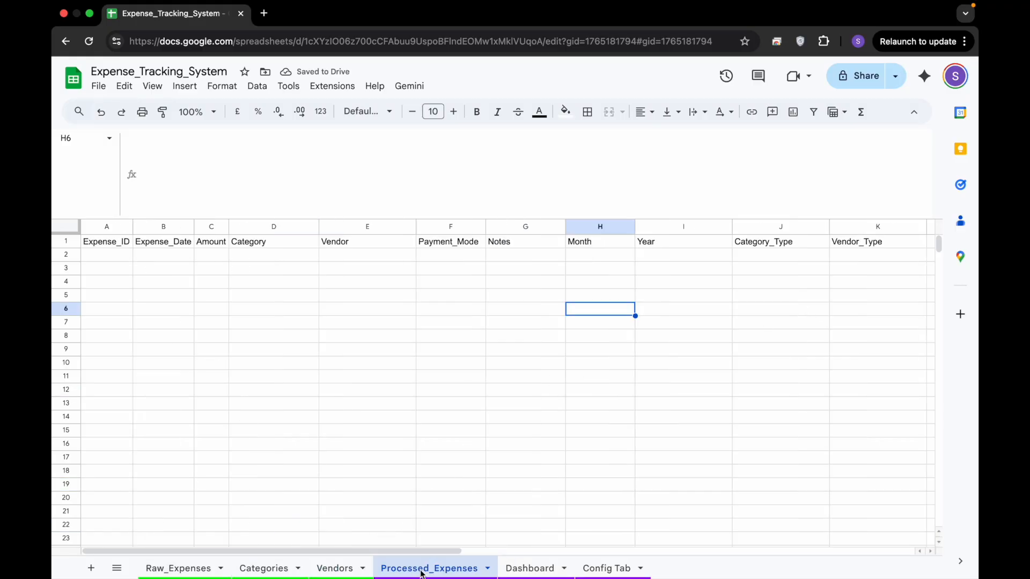
{"action": "left_click", "coordinate": [415, 433]}
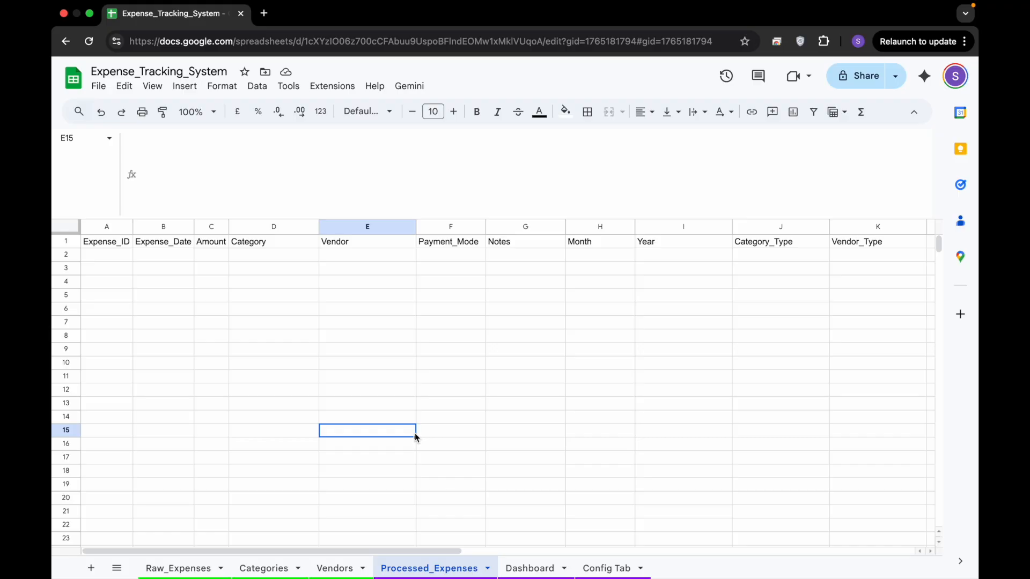
{"action": "left_click", "coordinate": [381, 339]}
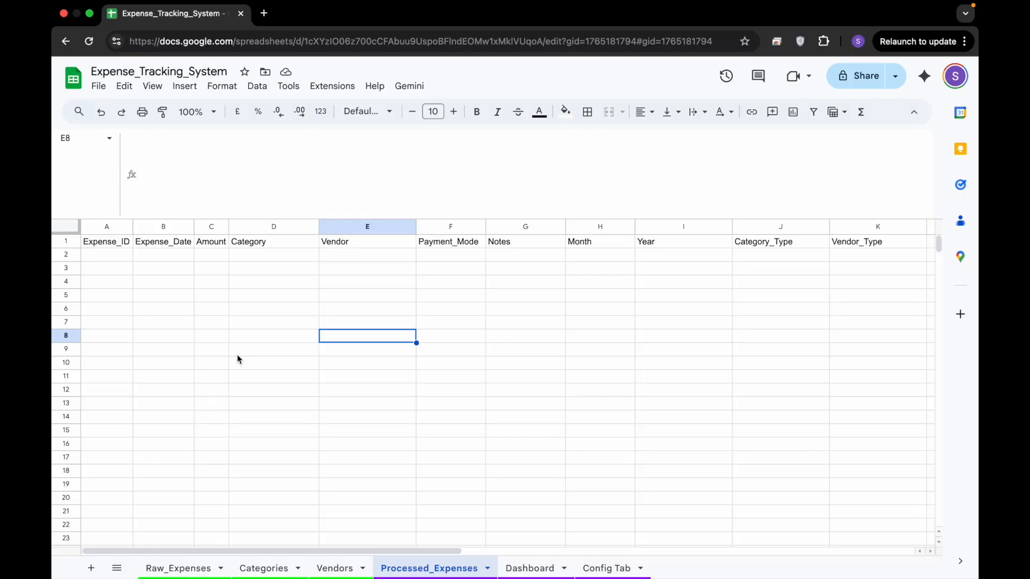
{"action": "left_click", "coordinate": [583, 283]}
{"action": "left_click", "coordinate": [662, 277]}
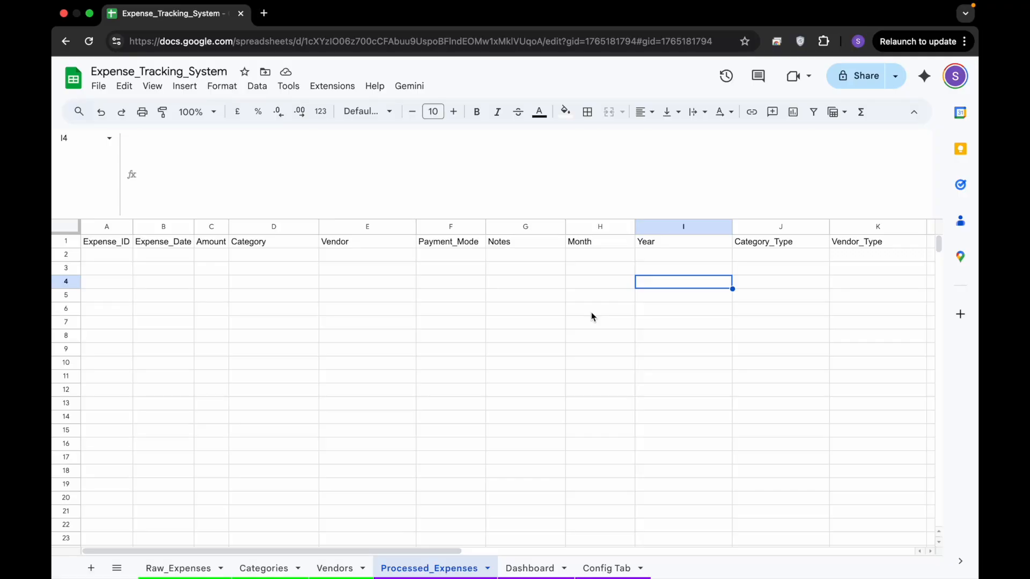
{"action": "left_click", "coordinate": [506, 297]}
{"action": "left_click", "coordinate": [154, 259]}
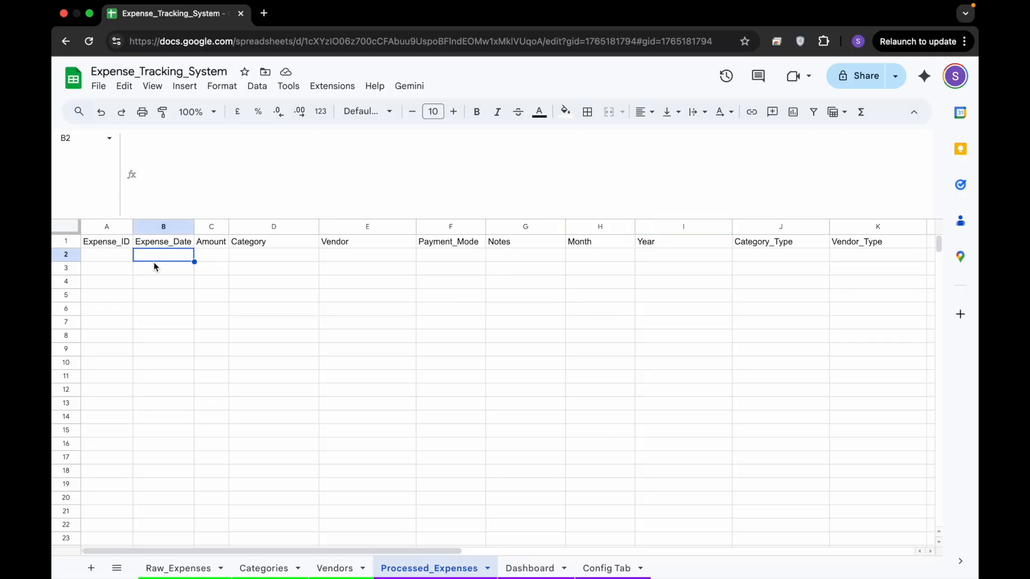
{"action": "key", "text": "Left"}
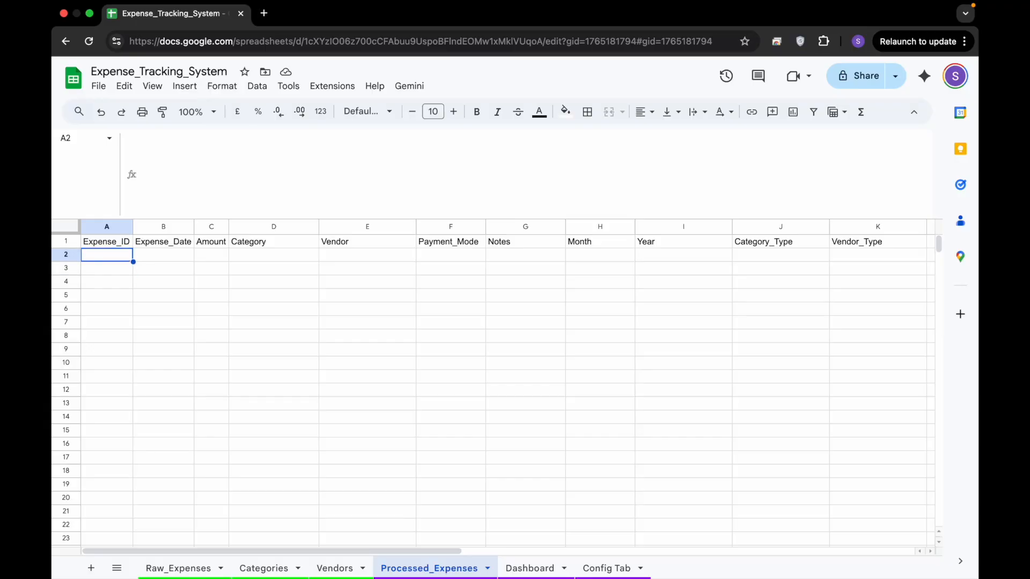
{"action": "key", "text": "Right"}
{"action": "key", "text": "Left"}
{"action": "left_click", "coordinate": [274, 347]}
{"action": "left_click", "coordinate": [244, 286]}
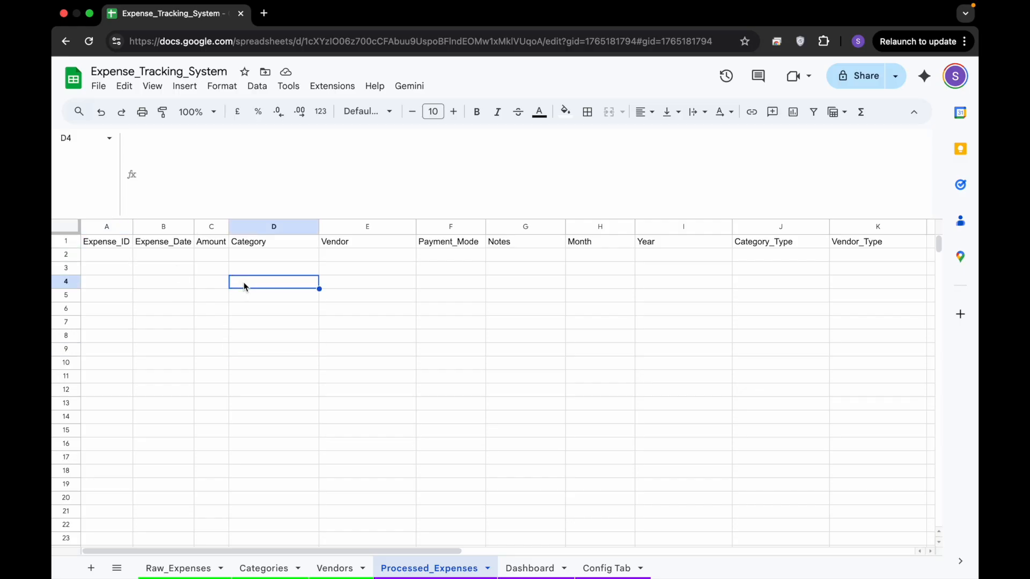
{"action": "left_click", "coordinate": [198, 274]}
{"action": "left_click", "coordinate": [181, 273]}
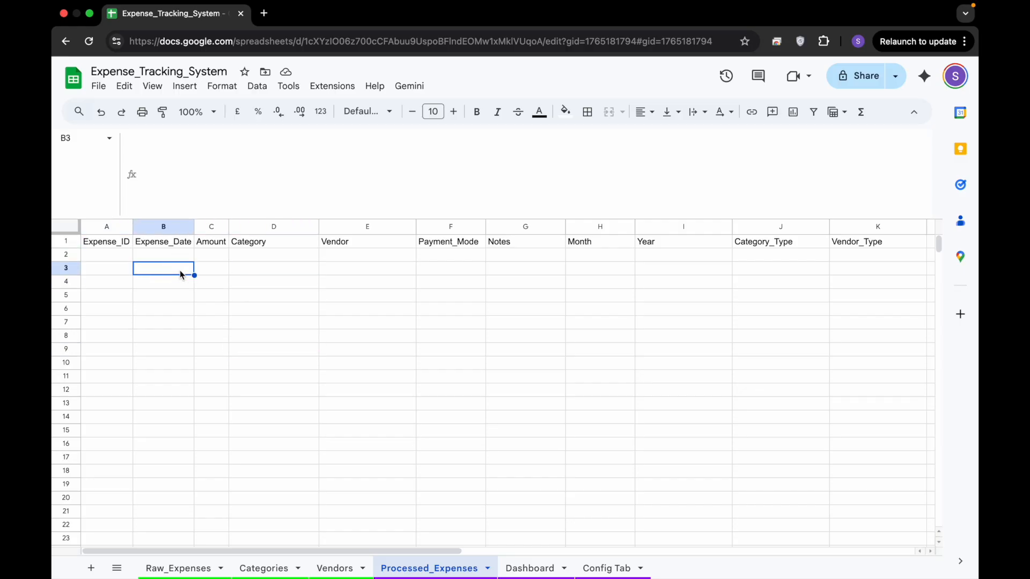
{"action": "left_click", "coordinate": [294, 323]}
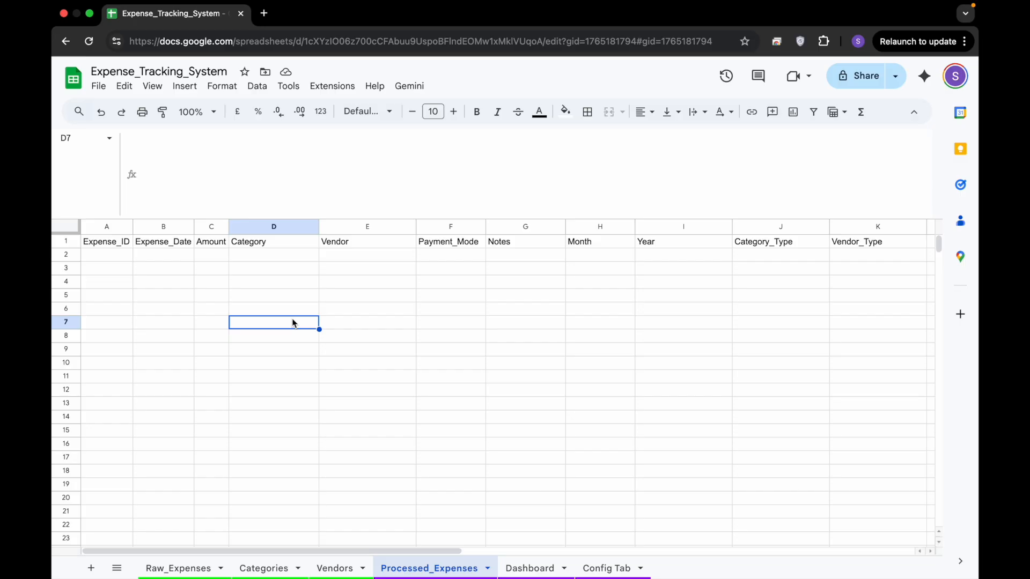
- Switch to Notes and copy the first prompt, which asks for an ARRAYFORMULA pulling columns A through G from Raw_Expenses
{"action": "key", "text": "ctrl+Left"}
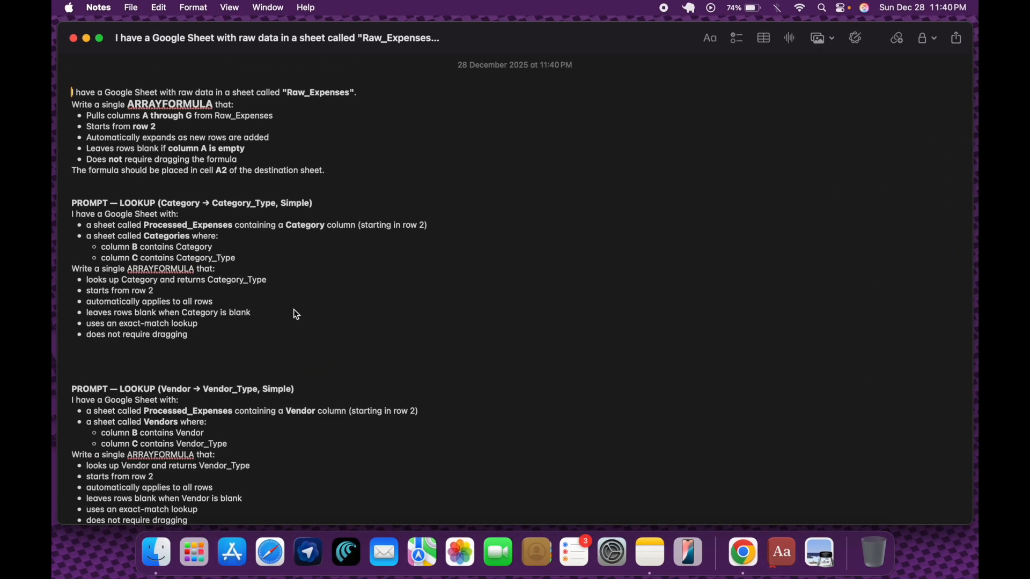
{"action": "left_click_drag", "start_coordinate": [327, 176], "coordinate": [66, 95]}
{"action": "key", "text": "super+c"}
{"action": "left_click", "coordinate": [255, 193]}
- Switch to ChatGPT, submit the copied Raw_Expenses prompt, and copy the ARRAYFORMULA code from the reply
{"action": "key", "text": "ctrl+Right"}
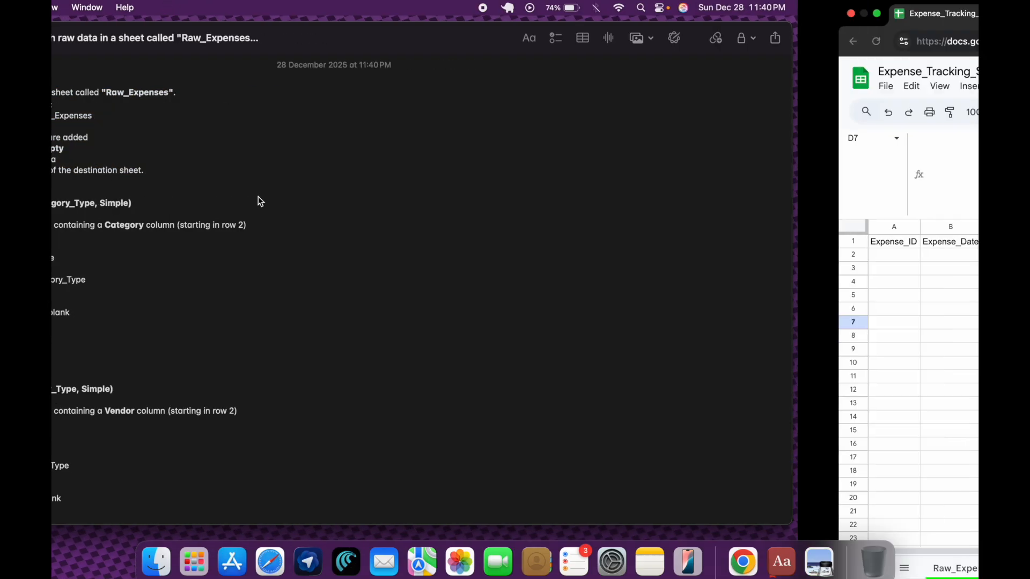
{"action": "key", "text": "ctrl+Right"}
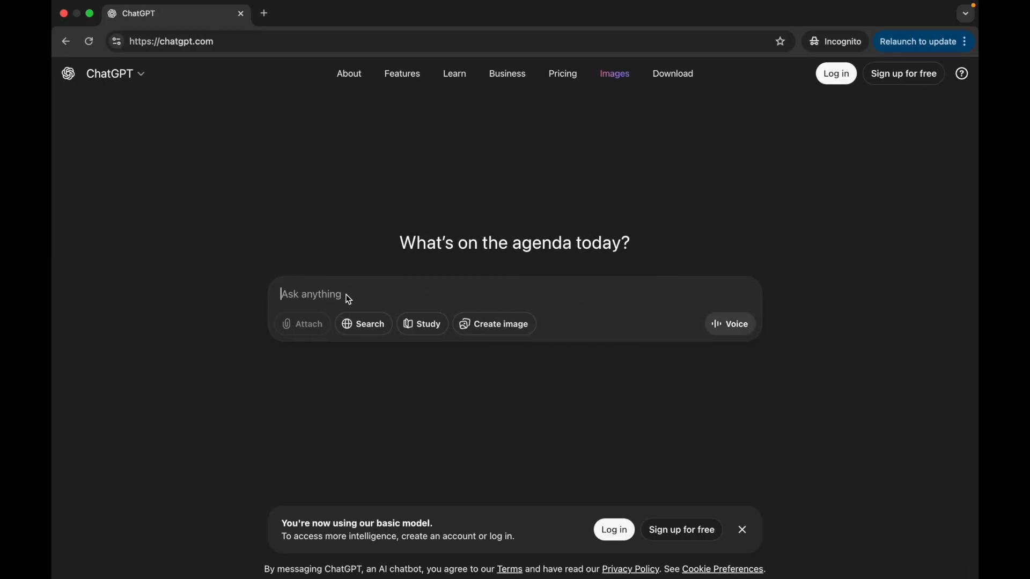
{"action": "key", "text": "super+v"}
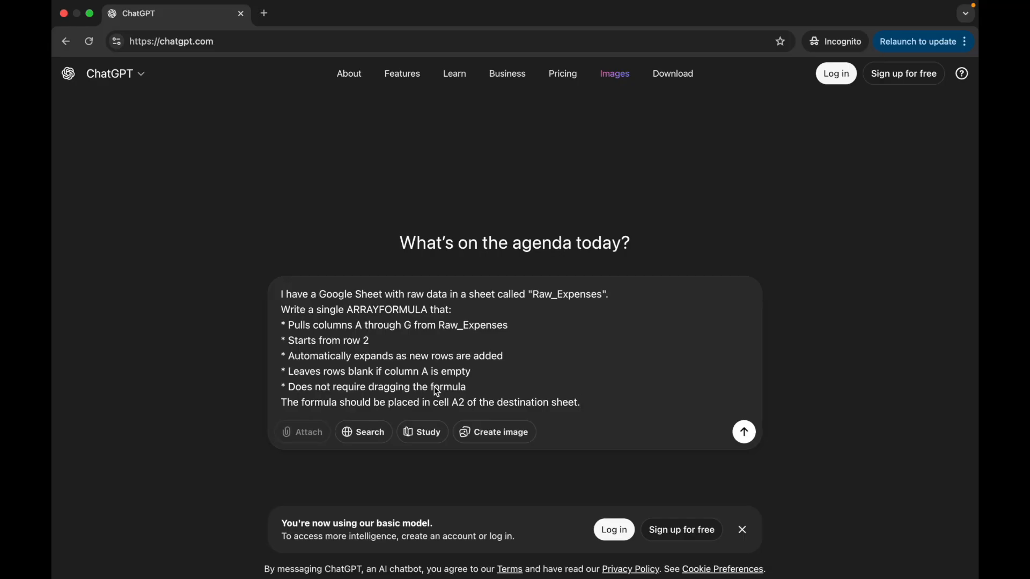
{"action": "key", "text": "Return"}
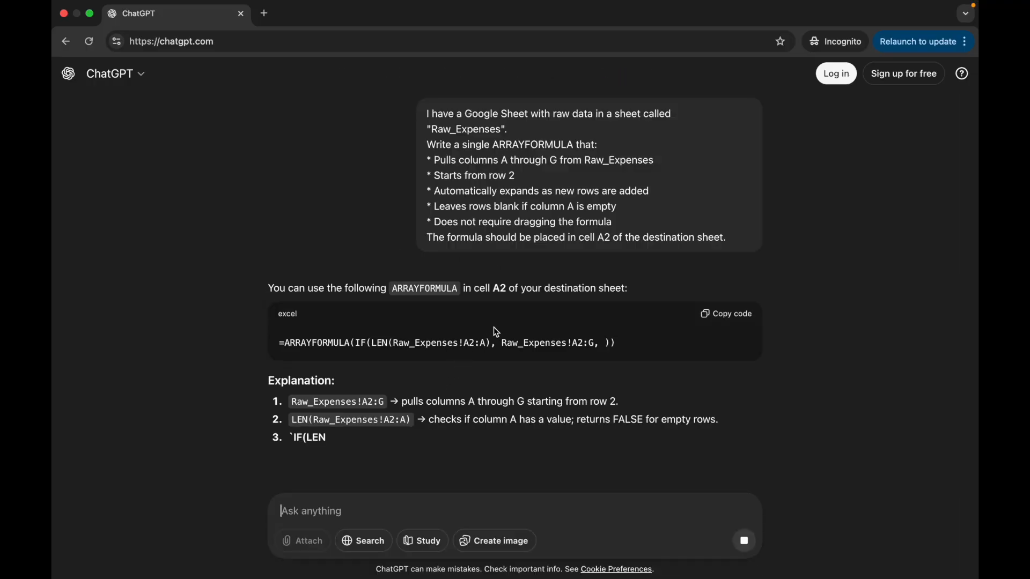
{"action": "left_click", "coordinate": [719, 306]}
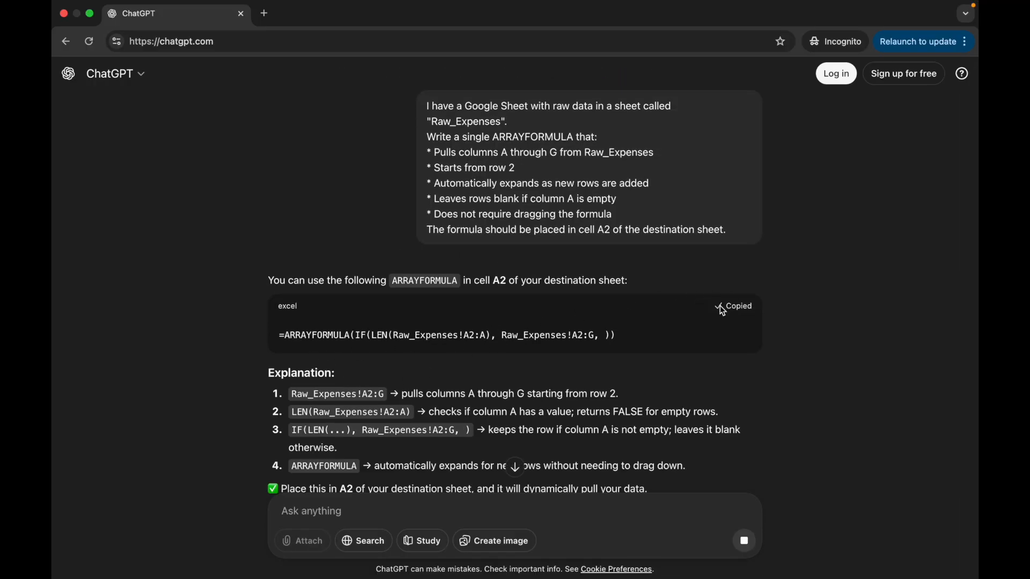
- Switch to the Expense_Tracking_System spreadsheet and enter the copied formula =ARRAYFORMULA(IF(LEN(Raw_Expenses!A2:A), Raw_Expenses!A2:G, )) in cell A2 of Processed_Expenses
{"action": "key", "text": "super+grave"}
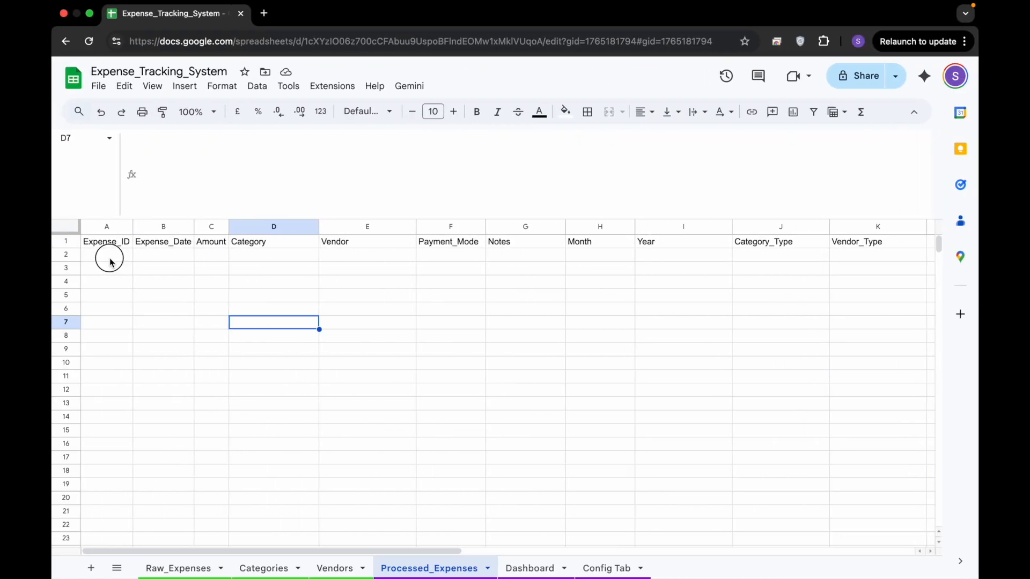
{"action": "double_click", "coordinate": [109, 256]}
{"action": "key", "text": "super+v"}
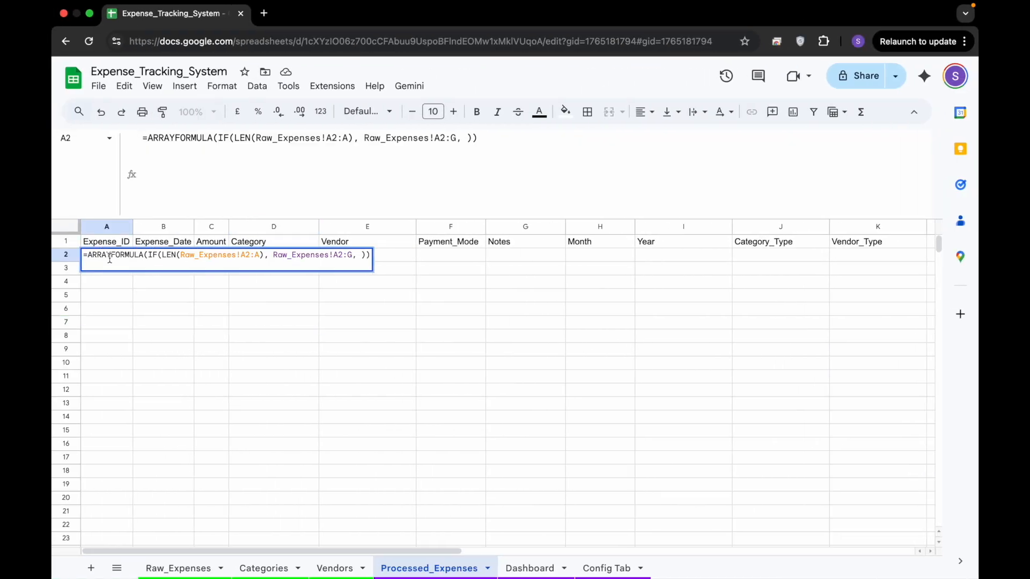
{"action": "key", "text": "BackSpace"}
{"action": "key", "text": "Return"}
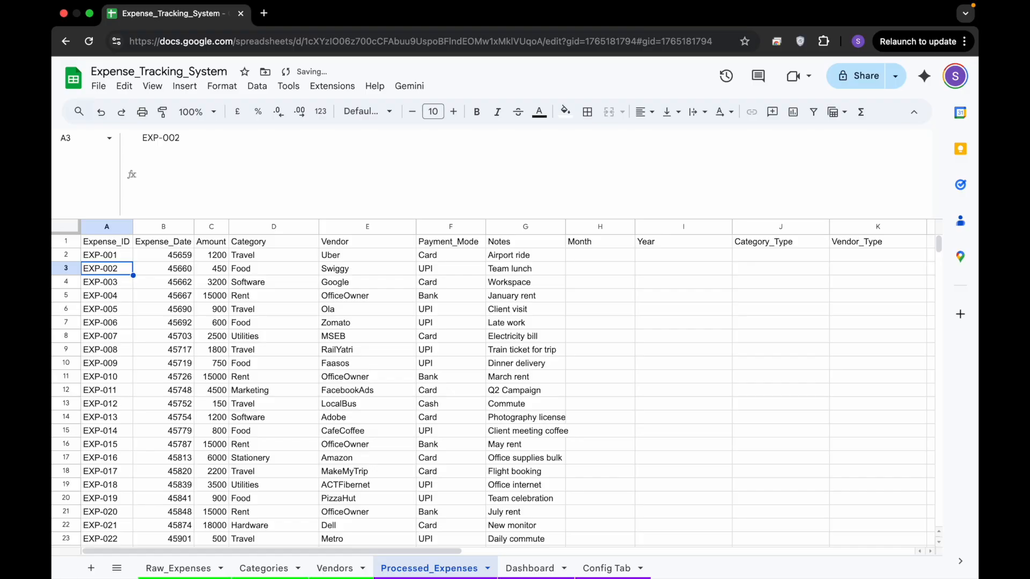
- Review the rows pulled into columns A through G of Processed_Expenses and compare them with the Raw_Expenses sheet
{"action": "scroll", "coordinate": [172, 352], "scroll_direction": "down", "scroll_amount": 20}
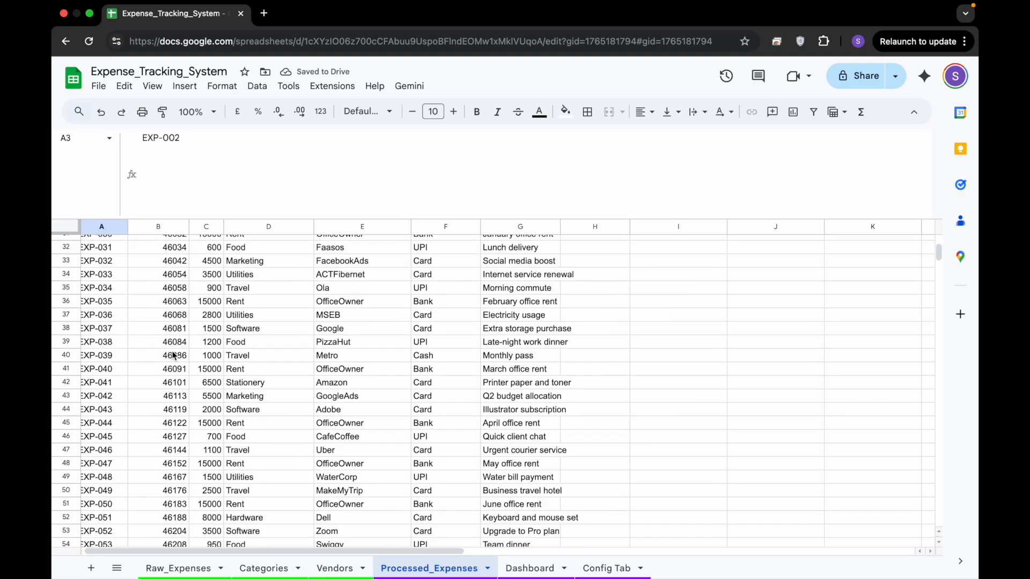
{"action": "scroll", "coordinate": [172, 354], "scroll_direction": "down", "scroll_amount": 20}
{"action": "scroll", "coordinate": [172, 354], "scroll_direction": "up", "scroll_amount": 20}
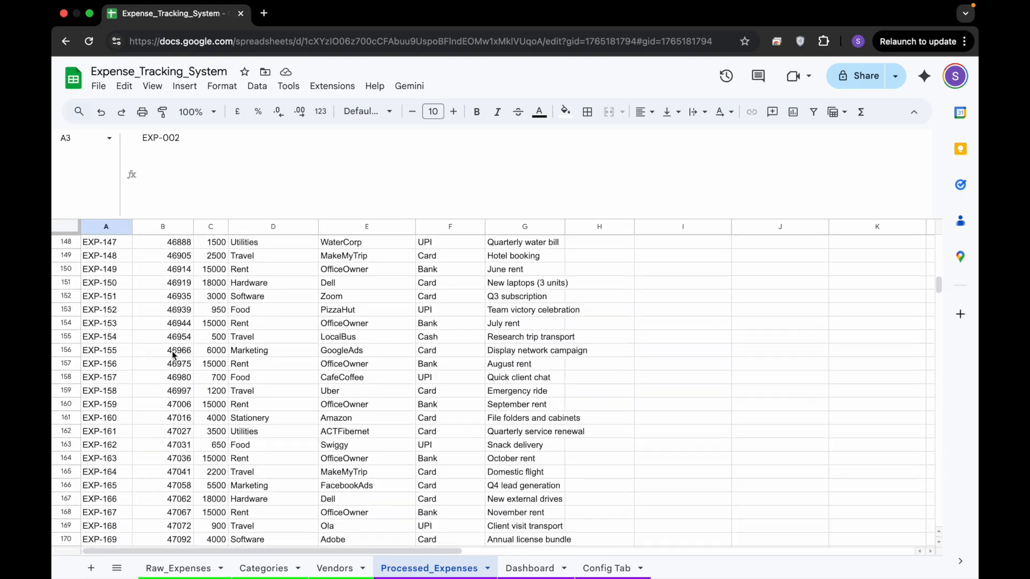
{"action": "left_click", "coordinate": [148, 298]}
{"action": "left_click", "coordinate": [115, 257]}
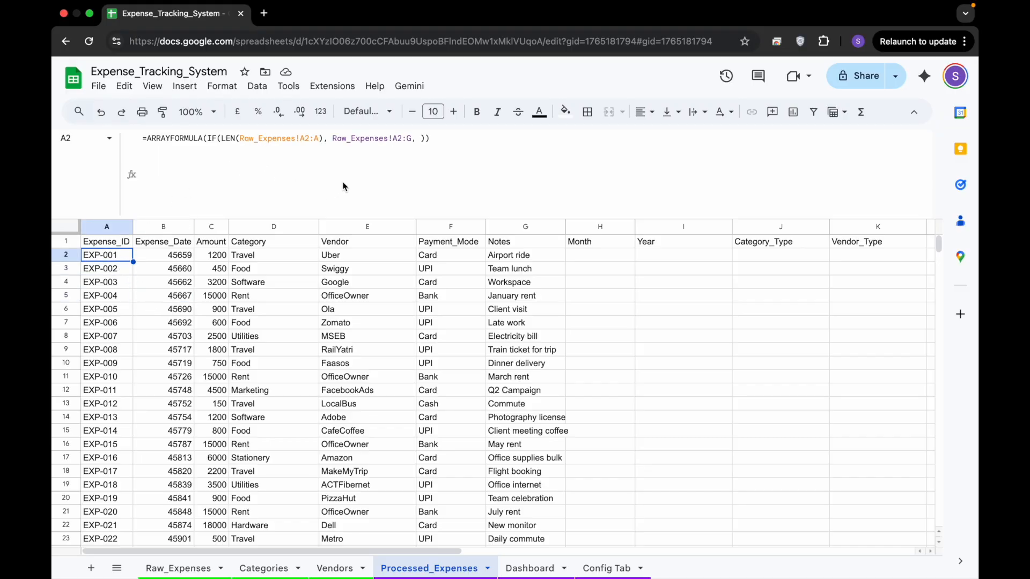
{"action": "left_click", "coordinate": [306, 349]}
{"action": "left_click", "coordinate": [109, 269]}
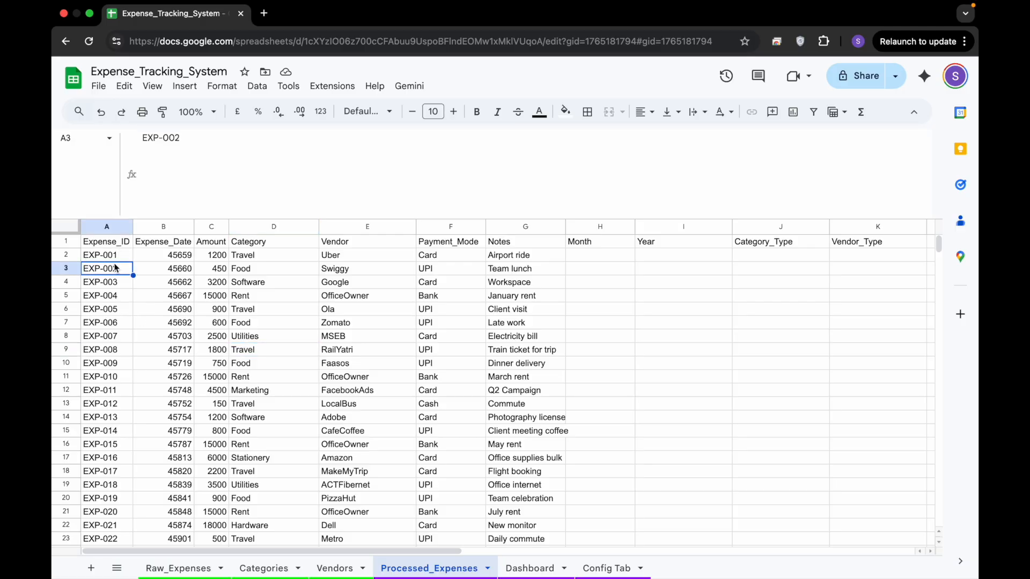
{"action": "left_click", "coordinate": [508, 256]}
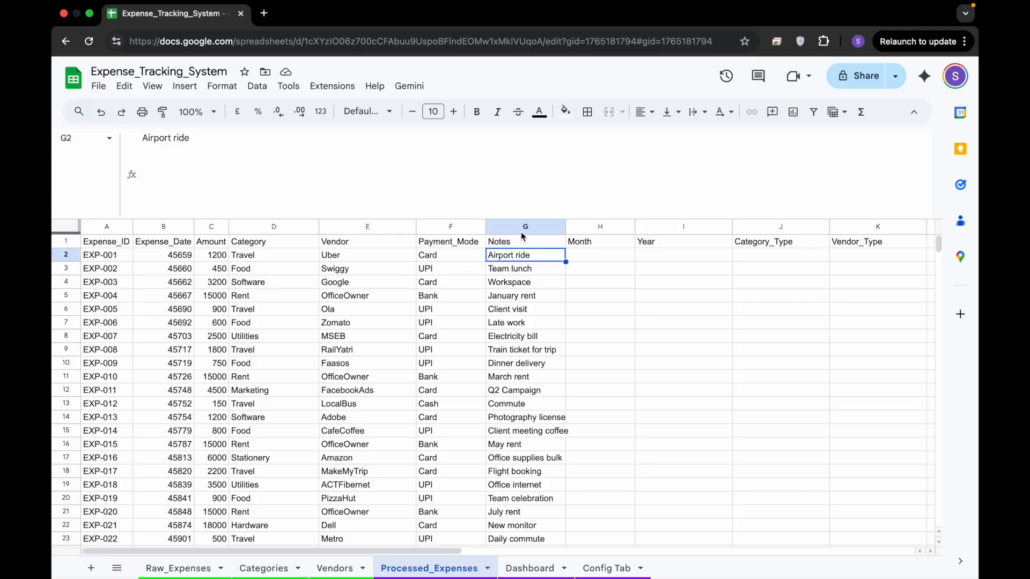
{"action": "scroll", "coordinate": [533, 309], "scroll_direction": "down", "scroll_amount": 2}
{"action": "scroll", "coordinate": [533, 309], "scroll_direction": "up", "scroll_amount": 2}
{"action": "left_click", "coordinate": [178, 568]}
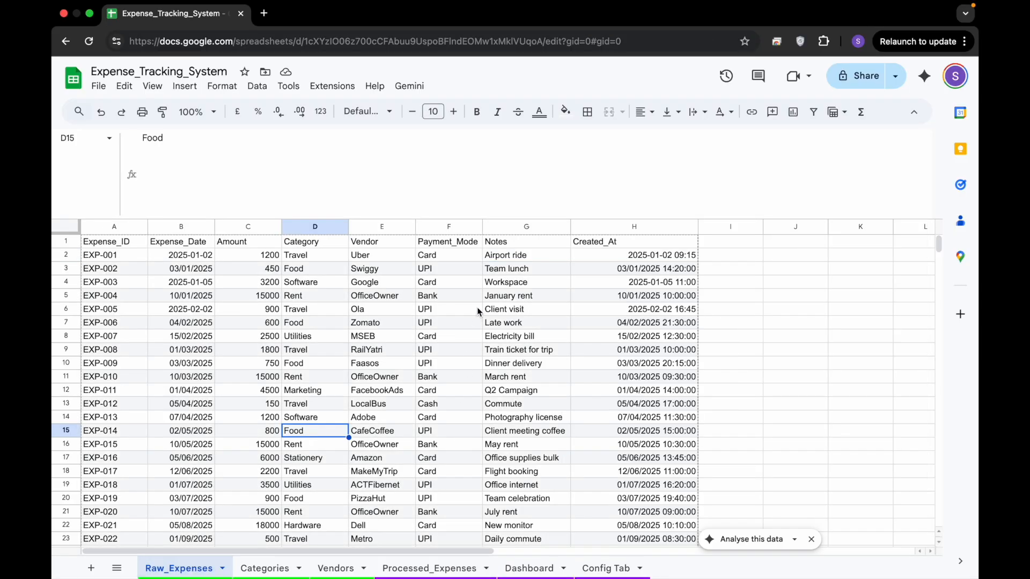
{"action": "left_click", "coordinate": [433, 567]}
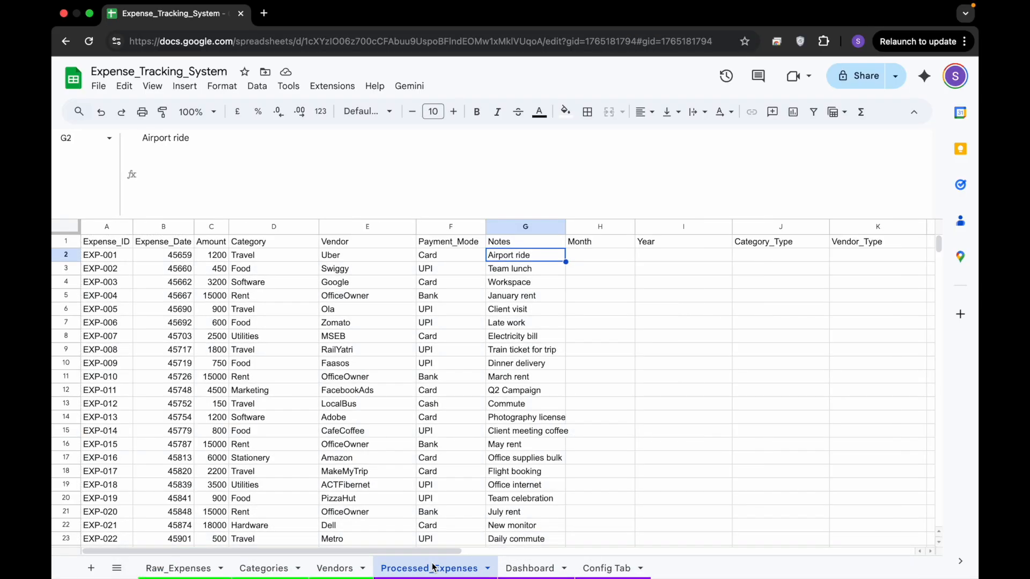
{"action": "left_click", "coordinate": [525, 391]}
- Examine the Month, Year, Category_Type and Vendor_Type columns of Processed_Expenses that still need formulas
{"action": "left_click", "coordinate": [587, 260]}
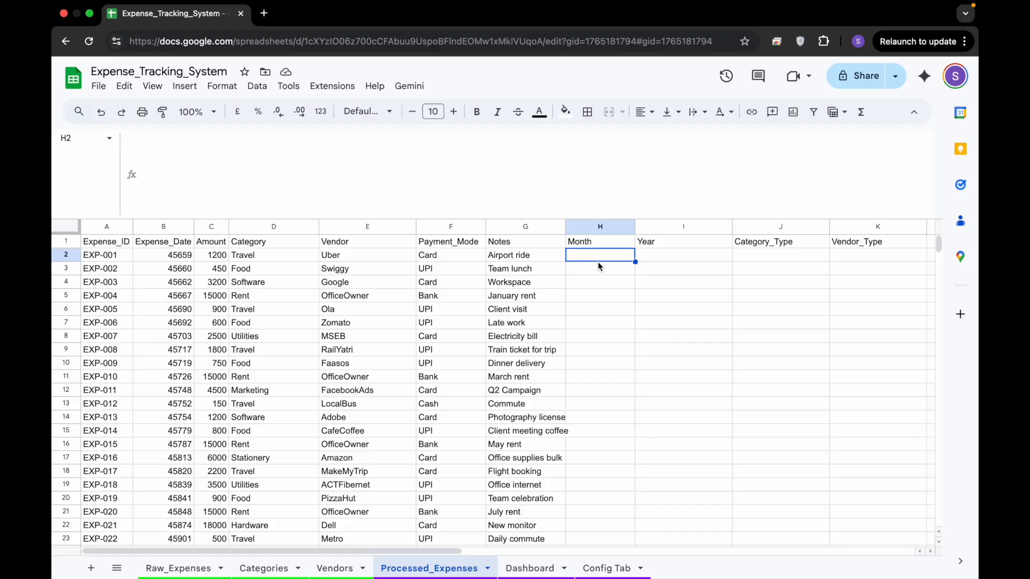
{"action": "left_click", "coordinate": [658, 263]}
{"action": "left_click", "coordinate": [887, 260]}
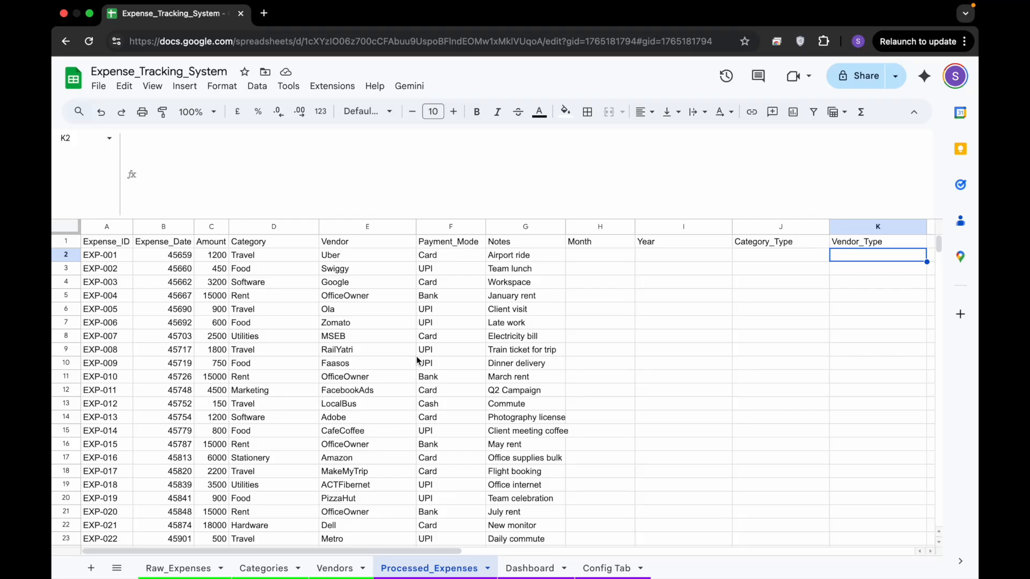
{"action": "scroll", "coordinate": [621, 298], "scroll_direction": "right", "scroll_amount": 2}
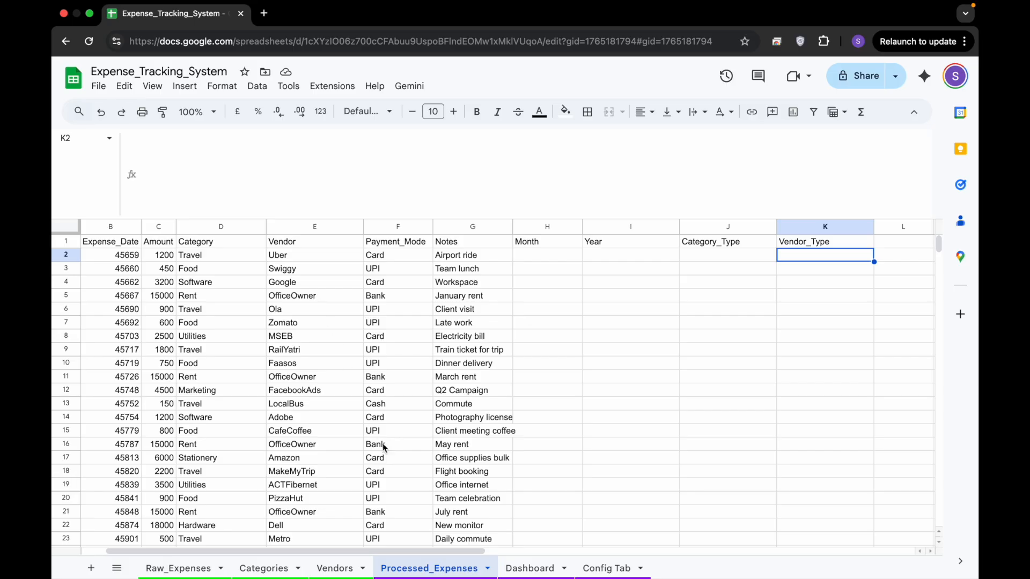
{"action": "left_click", "coordinate": [541, 262]}
{"action": "left_click", "coordinate": [618, 252]}
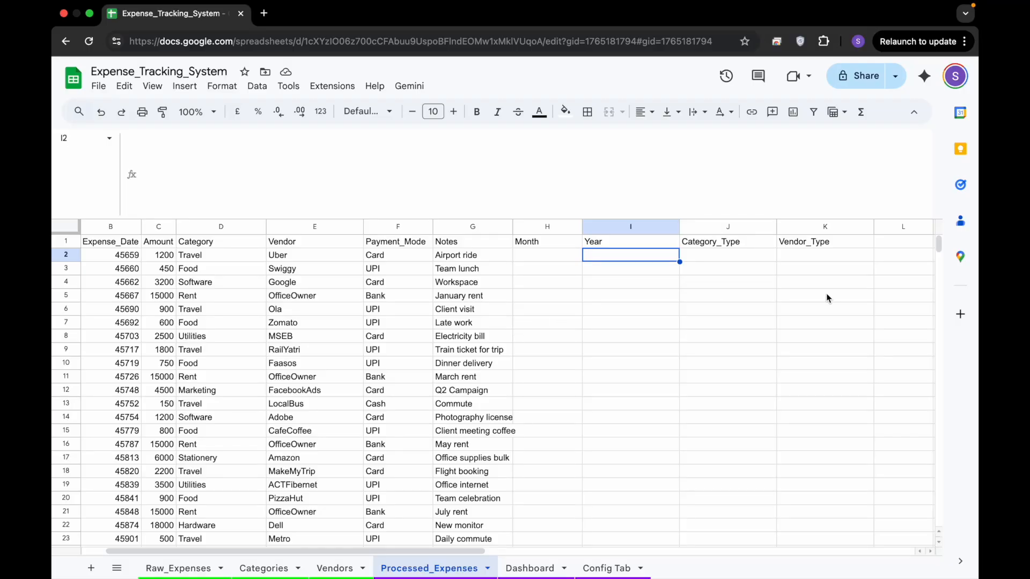
{"action": "left_click", "coordinate": [747, 257]}
{"action": "left_click", "coordinate": [807, 254]}
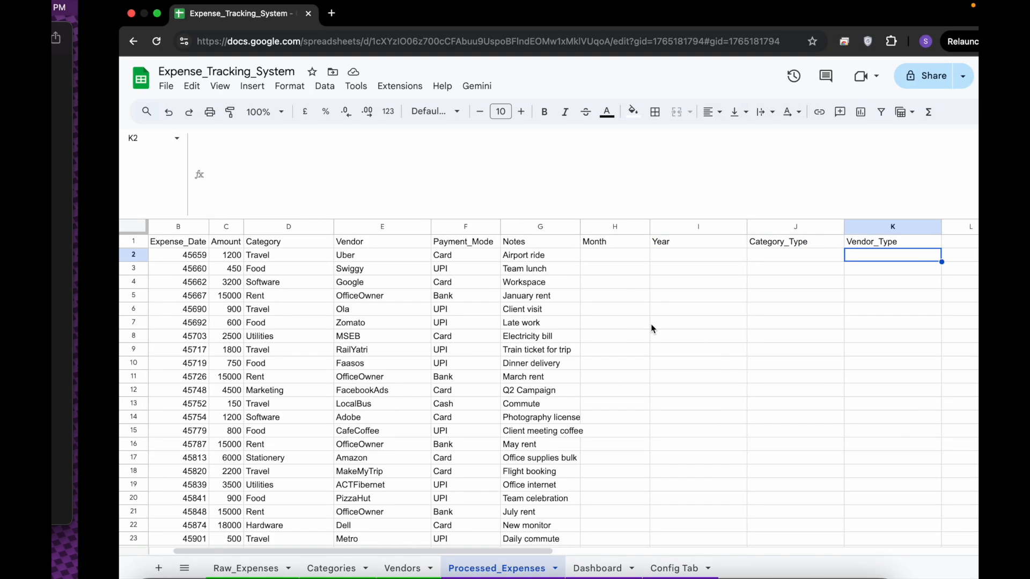
- Switch to Notes and copy the whole lookup prompt for Category → Category_Type
{"action": "key", "text": "ctrl+Right"}
{"action": "key", "text": "ctrl+Left"}
{"action": "key", "text": "ctrl+Left"}
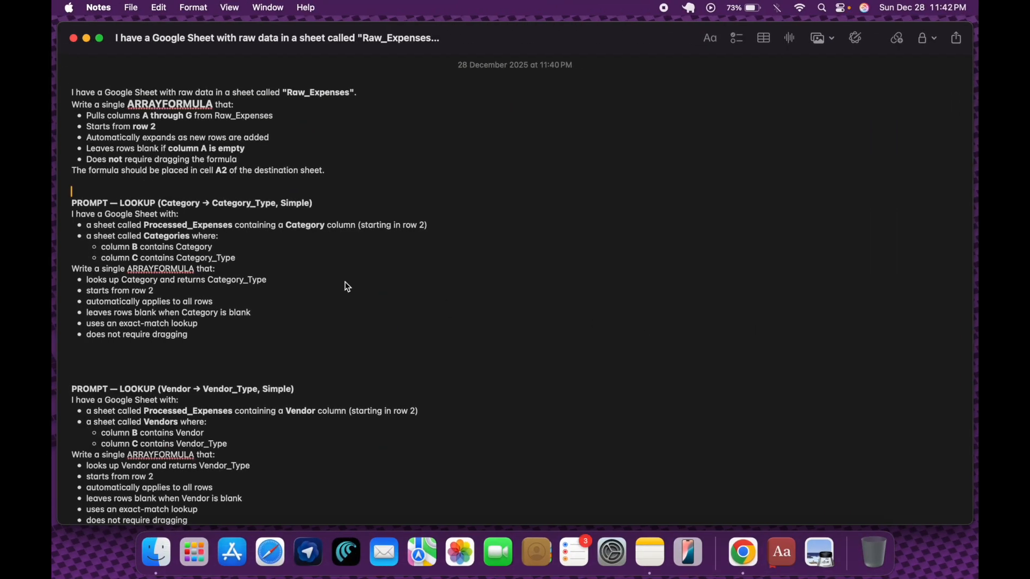
{"action": "left_click", "coordinate": [139, 212]}
{"action": "left_click_drag", "start_coordinate": [74, 205], "coordinate": [288, 353]}
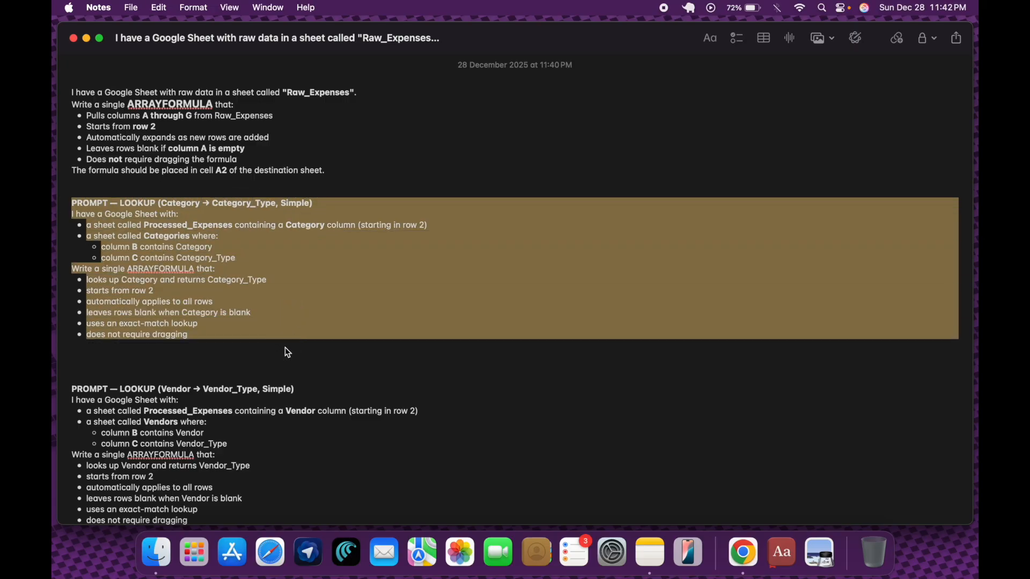
- Switch to ChatGPT, submit the copied Category_Type lookup prompt, and copy the ARRAYFORMULA code from the reply
{"action": "key", "text": "ctrl+Right"}
{"action": "key", "text": "ctrl+Right"}
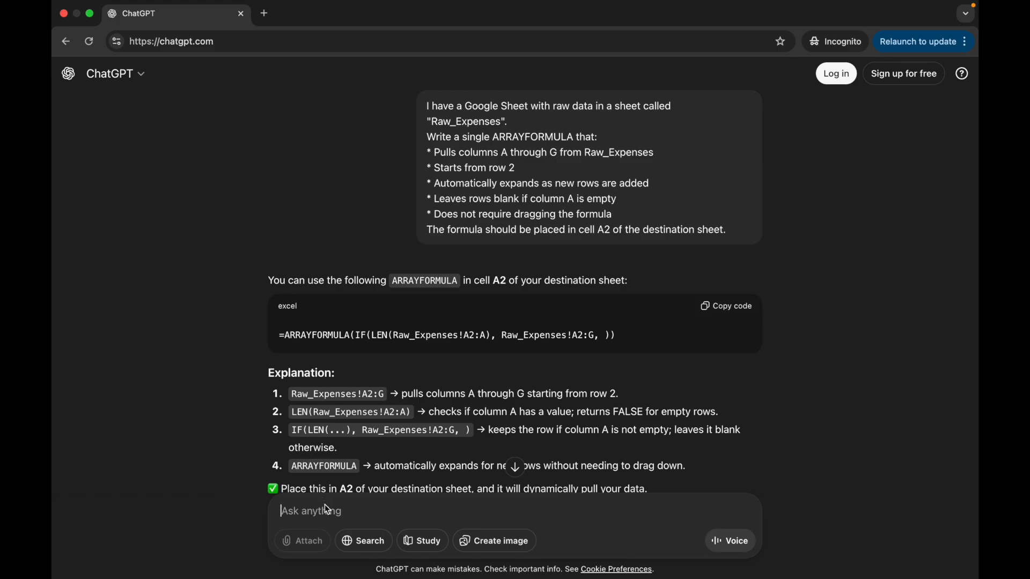
{"action": "key", "text": "super+v"}
{"action": "key", "text": "Return"}
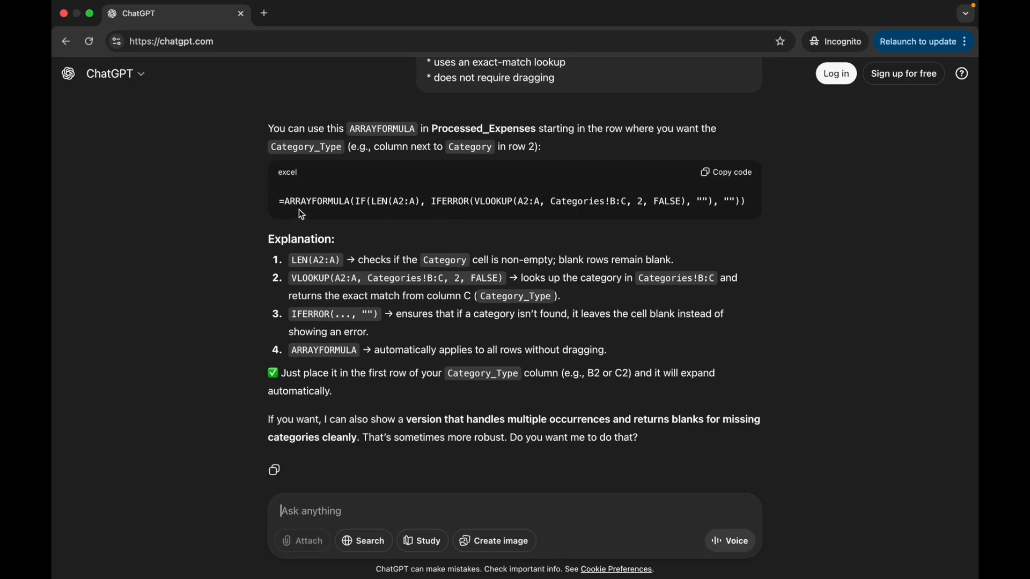
{"action": "left_click", "coordinate": [716, 171]}
- Return to the spreadsheet and enter the copied formula =ARRAYFORMULA(IF(LEN(A2:A), IFERROR(VLOOKUP(A2:A, Categories!B:C, 2, FALSE), ""), "")) in cell J2
{"action": "key", "text": "ctrl+Right"}
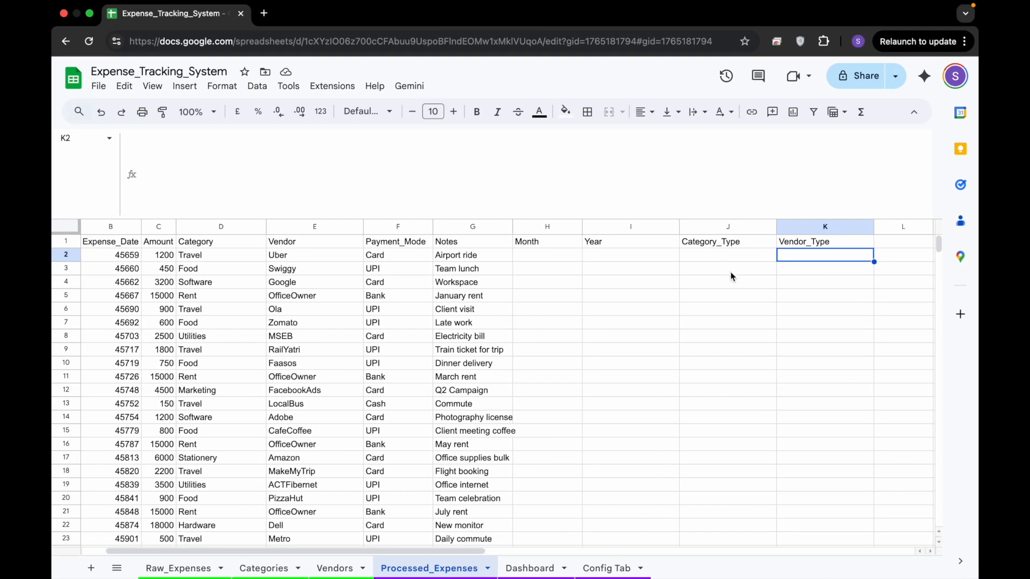
{"action": "left_click", "coordinate": [726, 271]}
{"action": "double_click", "coordinate": [718, 258]}
{"action": "key", "text": "ctrl+v"}
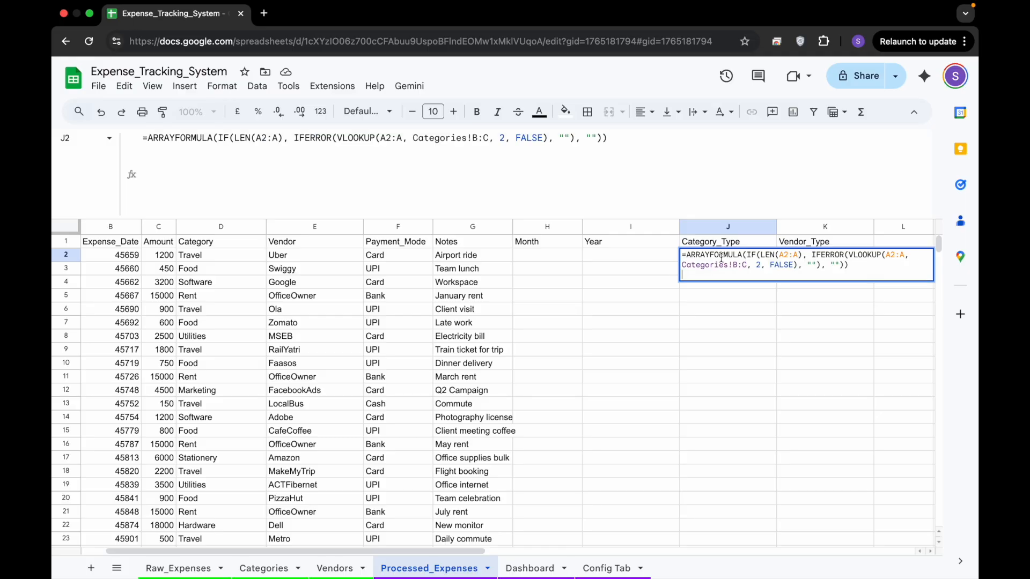
{"action": "key", "text": "Return"}
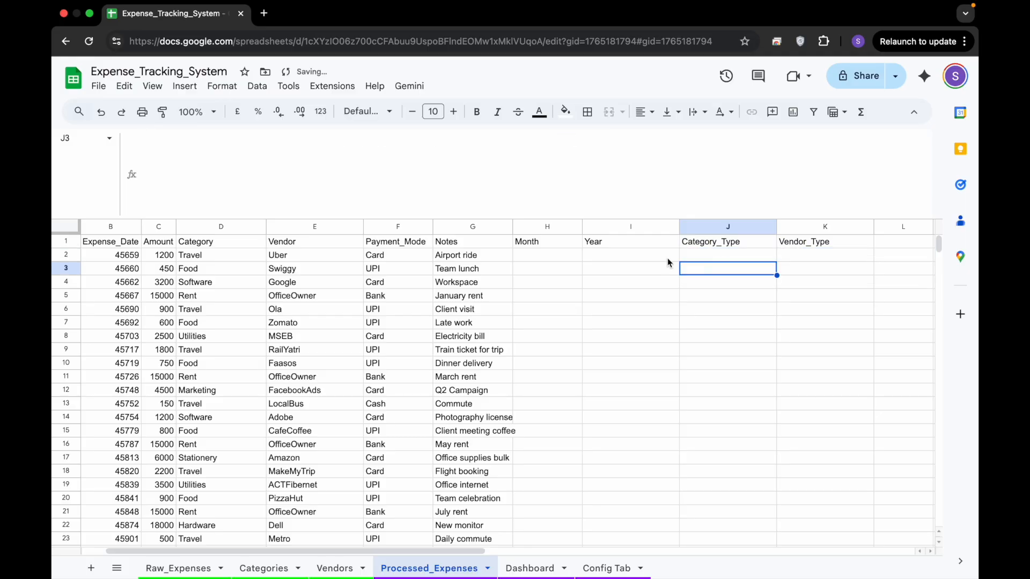
- Examine the Category_Type formula's lookup references against the Categories sheet and the Category column of Processed_Expenses
{"action": "left_click", "coordinate": [702, 254]}
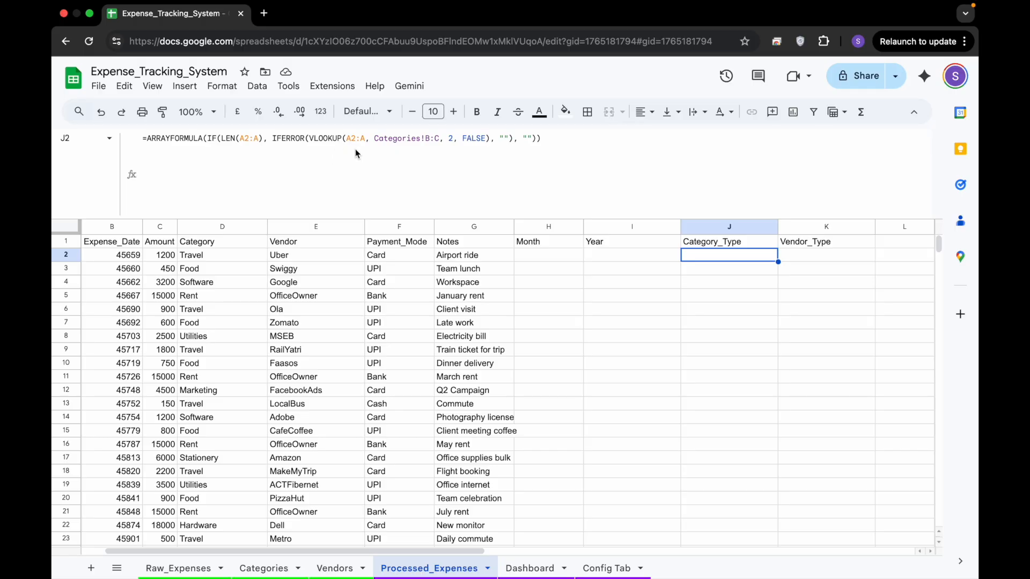
{"action": "scroll", "coordinate": [324, 316], "scroll_direction": "left", "scroll_amount": 2}
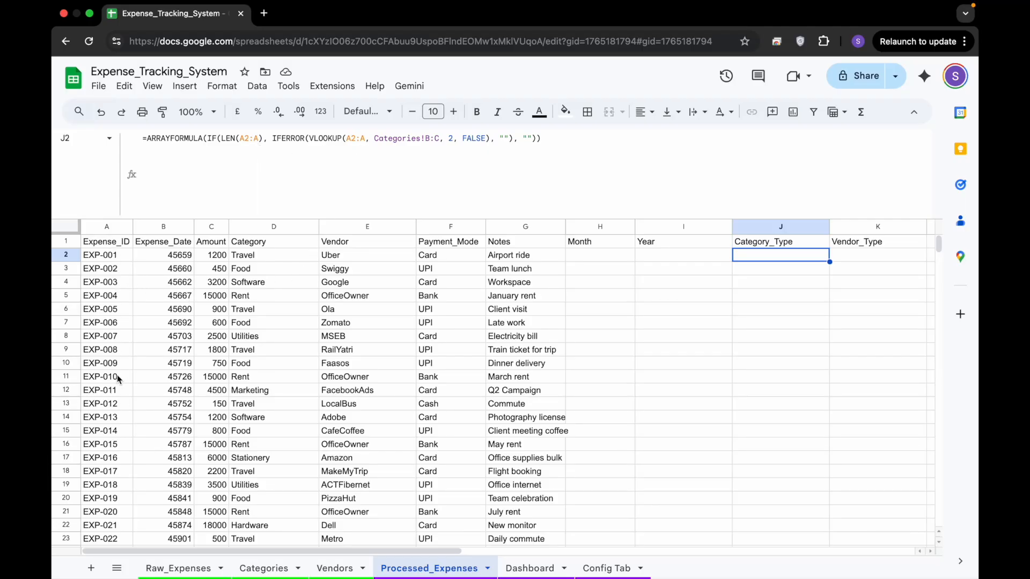
{"action": "left_click", "coordinate": [264, 568]}
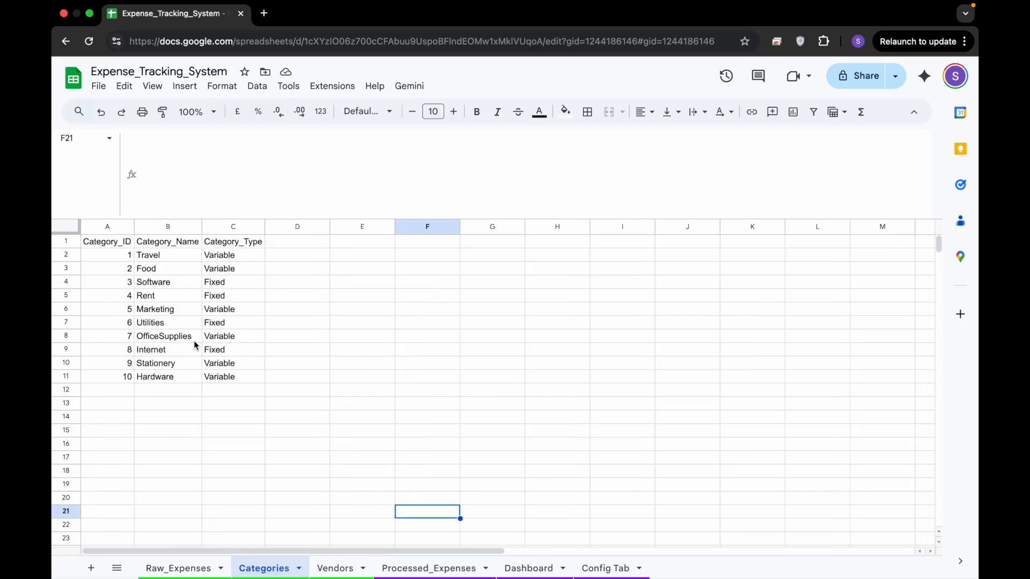
{"action": "left_click", "coordinate": [450, 571]}
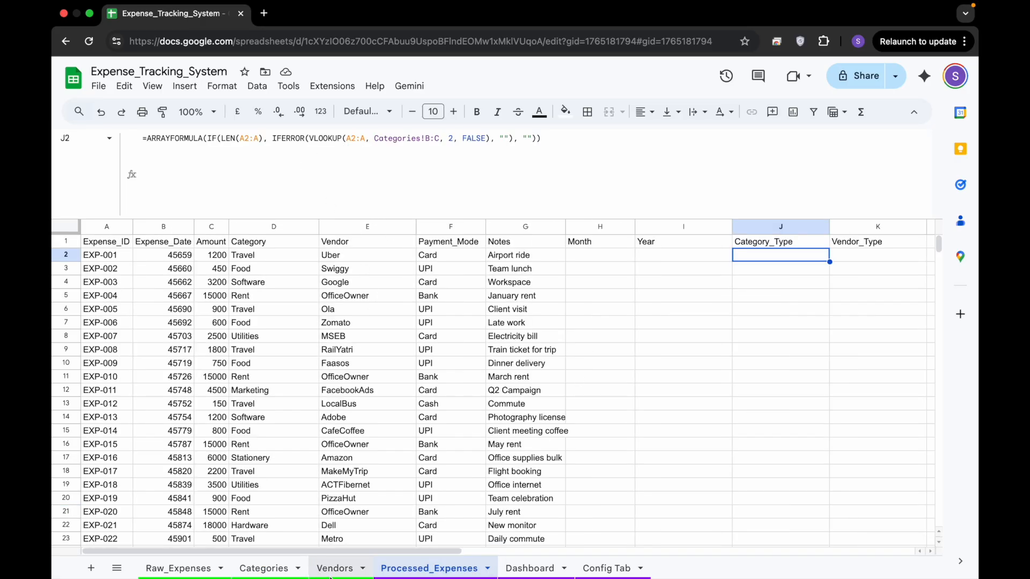
{"action": "left_click", "coordinate": [268, 568]}
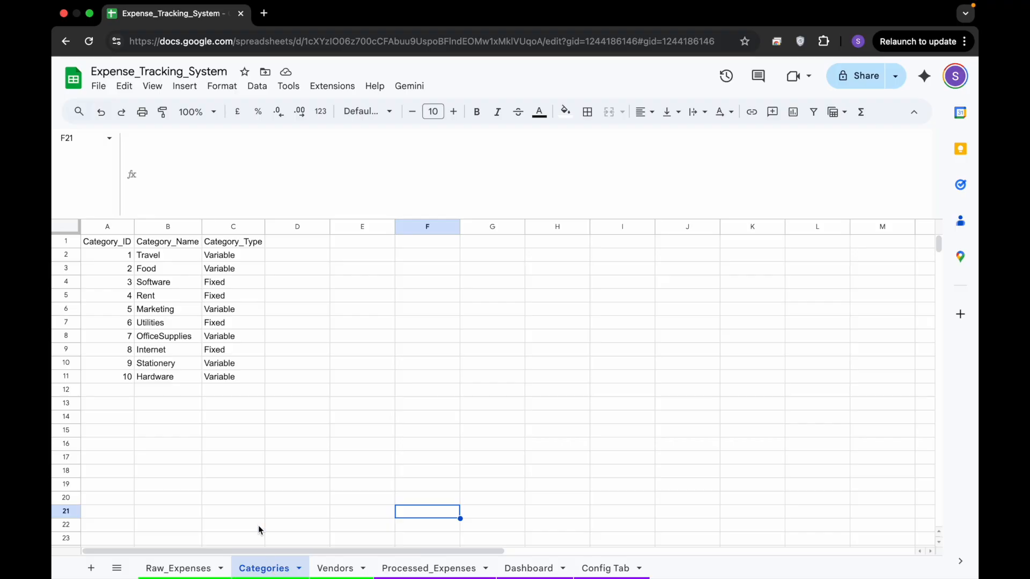
{"action": "left_click", "coordinate": [160, 247]}
{"action": "left_click", "coordinate": [451, 568]}
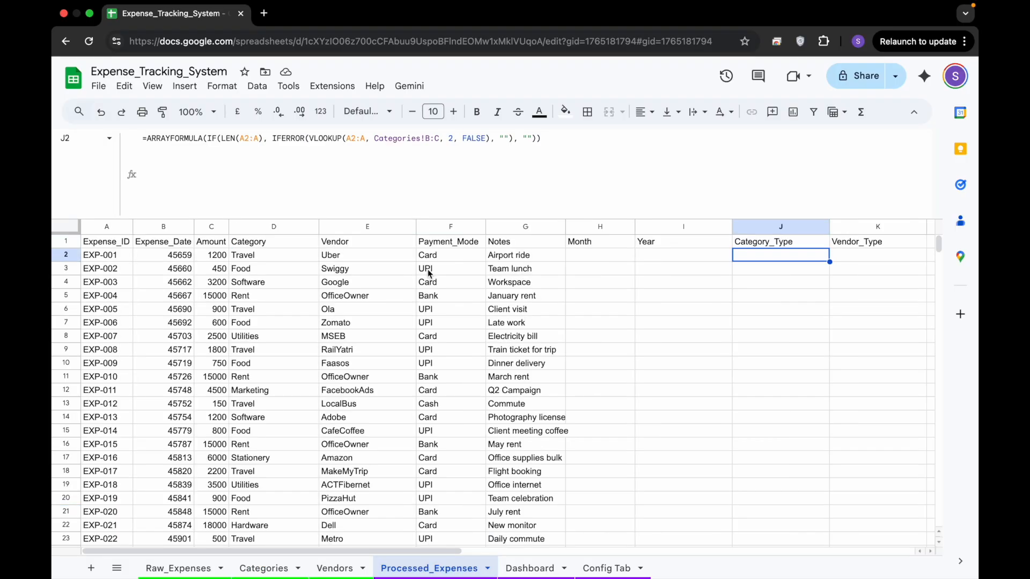
{"action": "left_click", "coordinate": [276, 269]}
{"action": "left_click", "coordinate": [279, 255]}
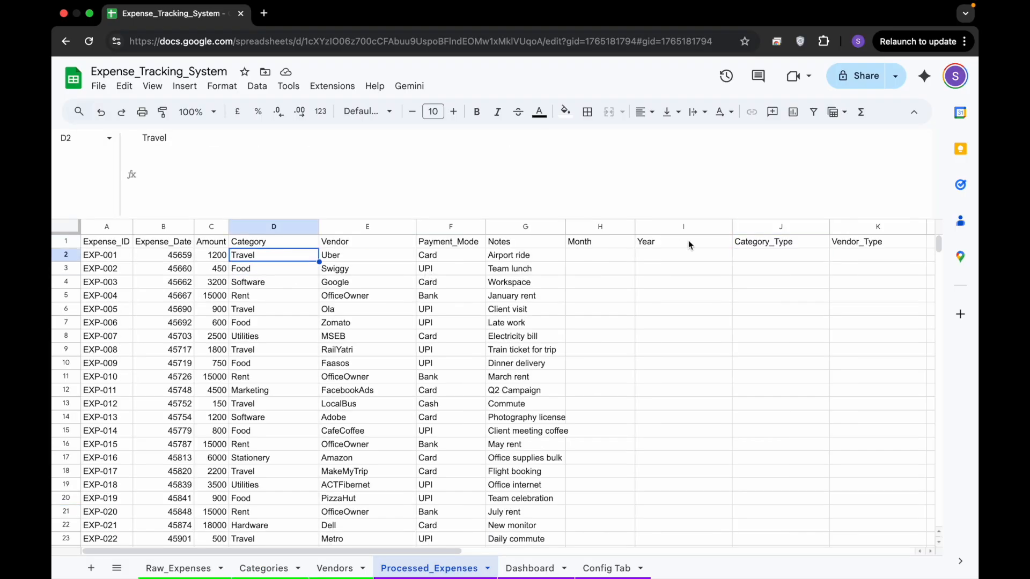
- Change the VLOOKUP search range in the J2 Category_Type formula to D2:D
{"action": "left_click", "coordinate": [750, 258]}
{"action": "left_click", "coordinate": [350, 139]}
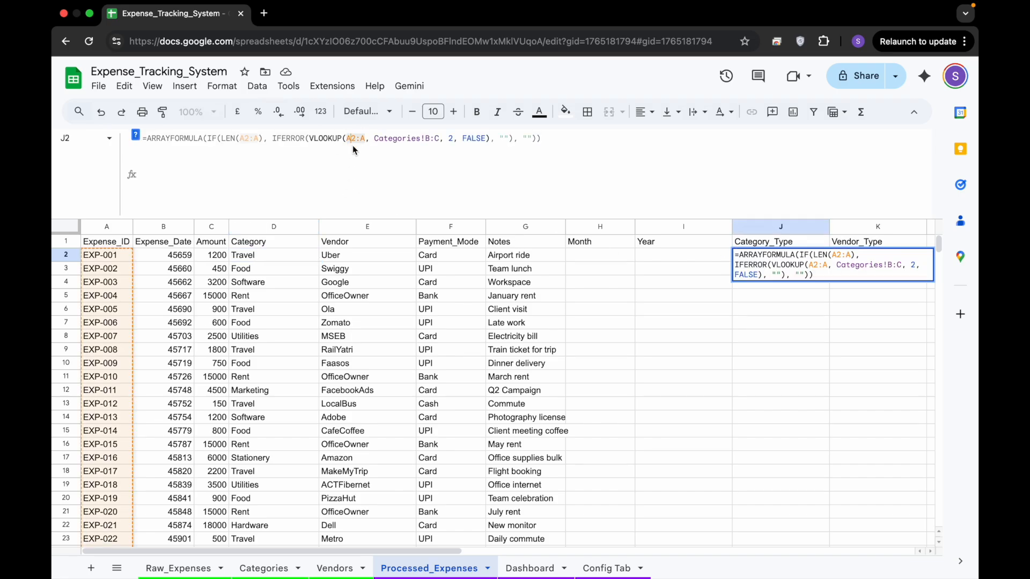
{"action": "key", "text": "BackSpace"}
{"action": "type", "text": "D"}
{"action": "key", "text": "Right"}
{"action": "key", "text": "Right"}
{"action": "key", "text": "Right"}
{"action": "key", "text": "BackSpace"}
{"action": "type", "text": "D"}
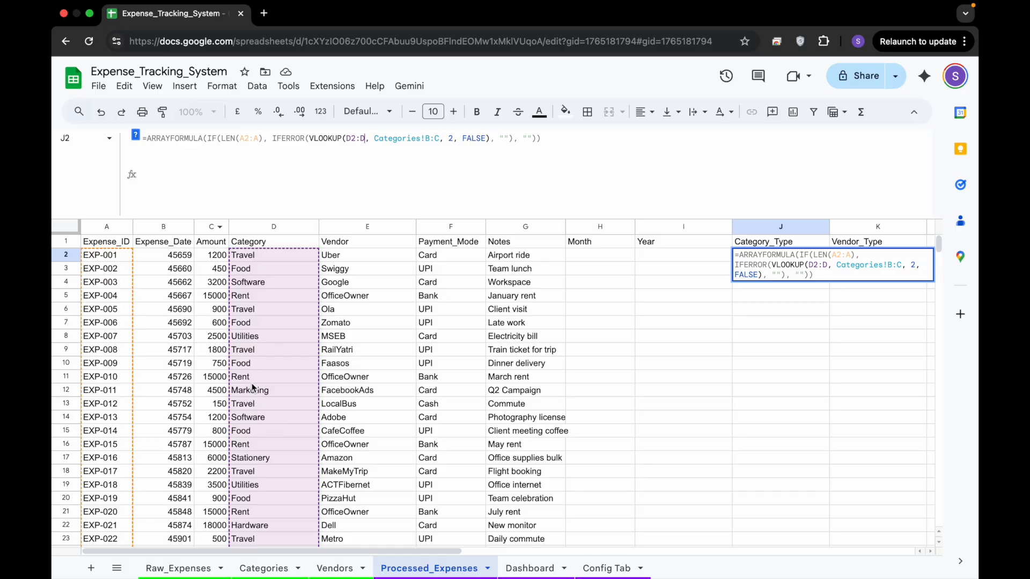
{"action": "key", "text": "Return"}
- Check the Category_Type values in Processed_Expenses against the category types listed in the Categories sheet
{"action": "scroll", "coordinate": [752, 423], "scroll_direction": "down", "scroll_amount": 10}
{"action": "scroll", "coordinate": [753, 422], "scroll_direction": "up", "scroll_amount": 10}
{"action": "left_click", "coordinate": [749, 310]}
{"action": "left_click", "coordinate": [750, 258]}
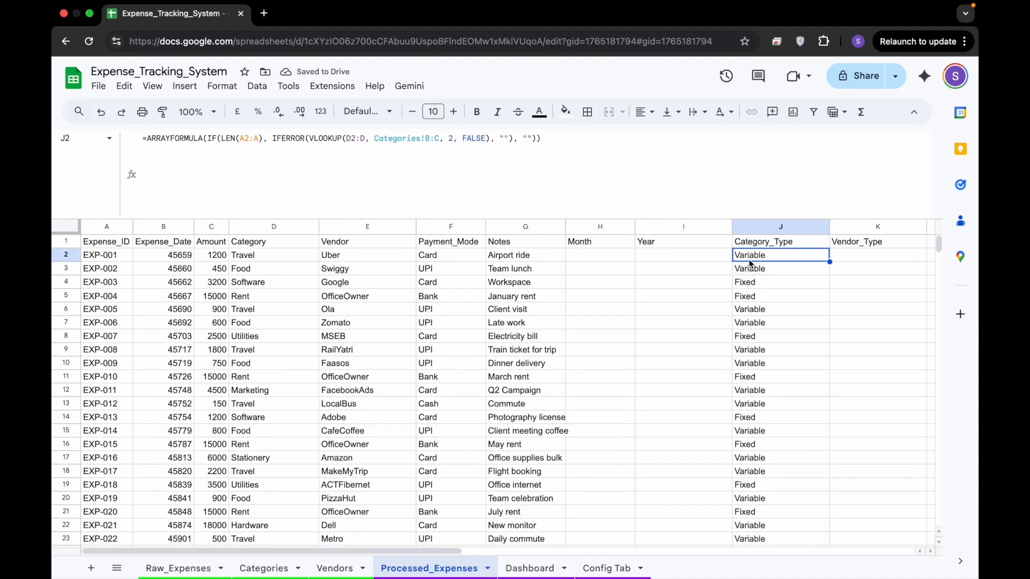
{"action": "left_click", "coordinate": [757, 284]}
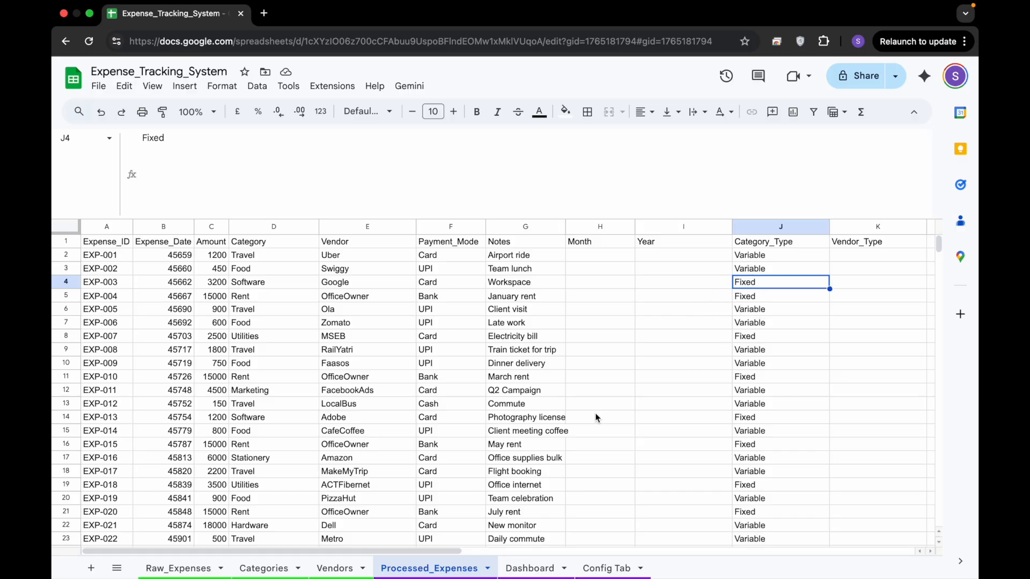
{"action": "left_click", "coordinate": [275, 568]}
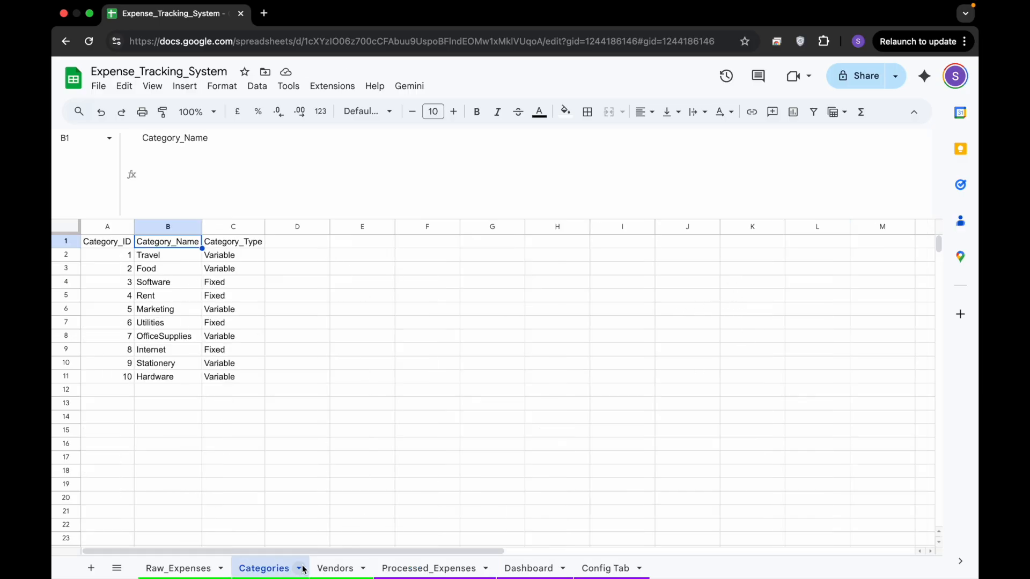
{"action": "left_click", "coordinate": [409, 569]}
{"action": "left_click", "coordinate": [585, 418]}
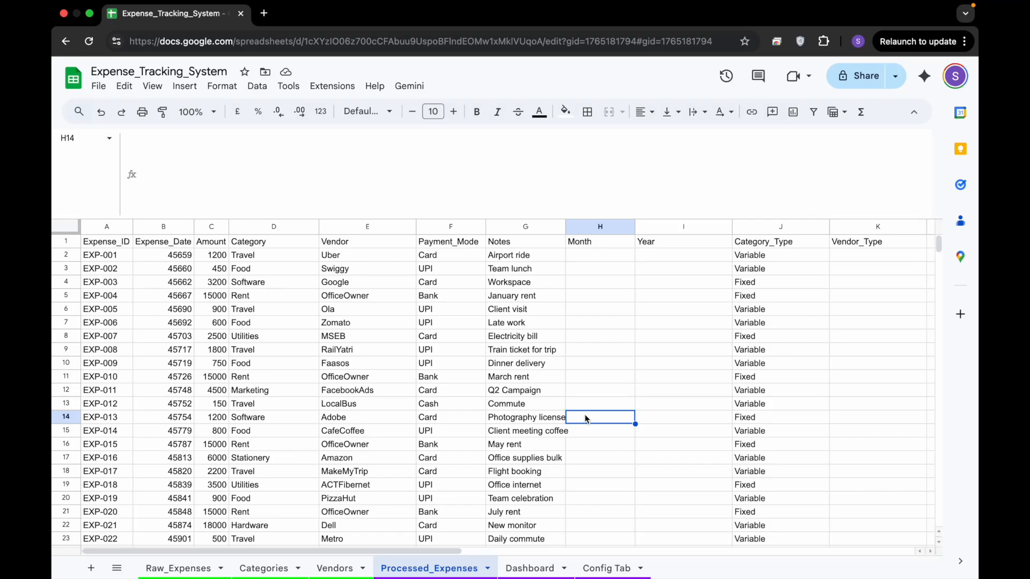
- Switch to Notes and copy the complete "PROMPT — LOOKUP (Vendor → Vendor_Type, Simple)" text
{"action": "left_click", "coordinate": [782, 256]}
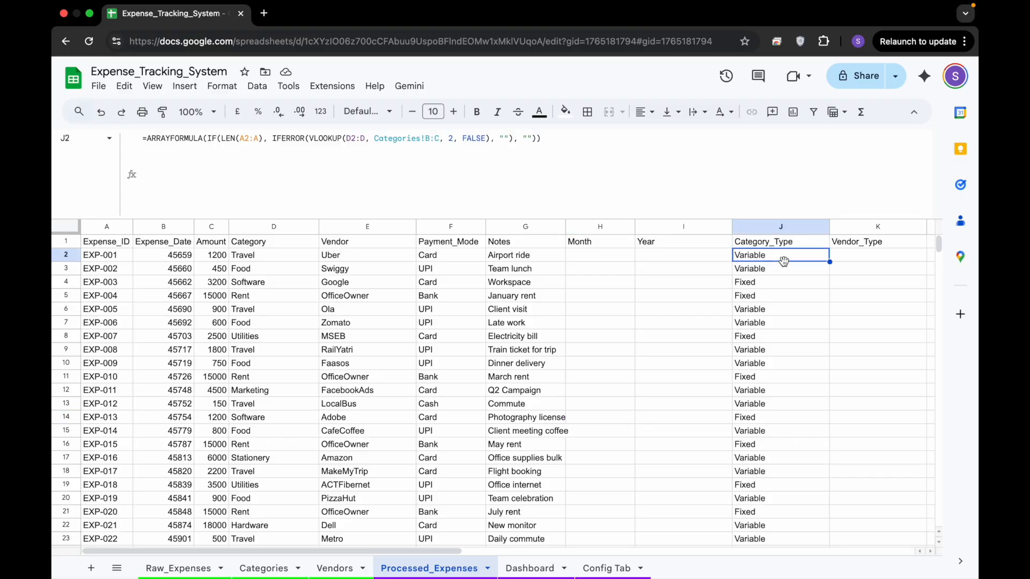
{"action": "left_click", "coordinate": [574, 375]}
{"action": "left_click", "coordinate": [859, 255]}
{"action": "key", "text": "super+Tab"}
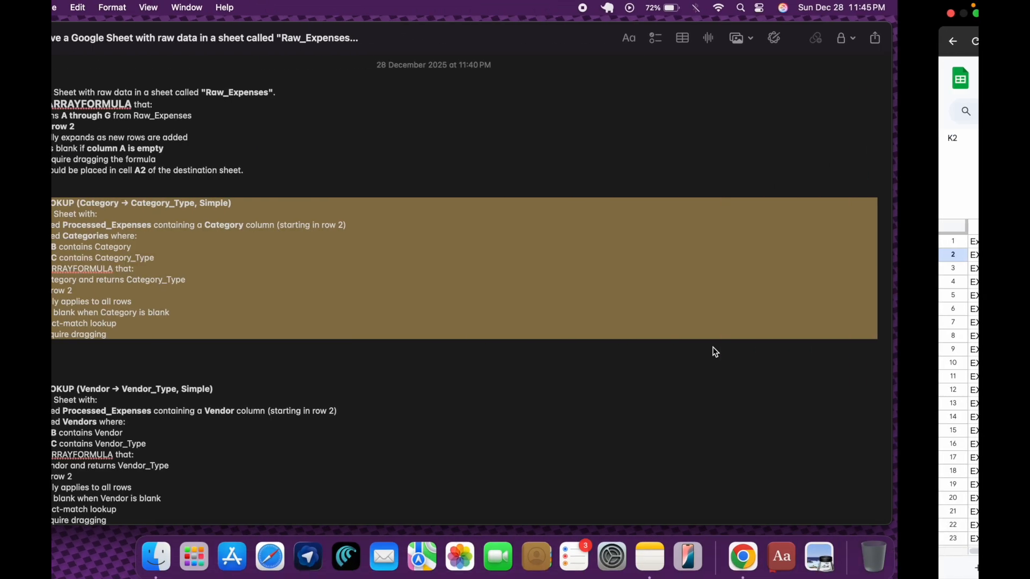
{"action": "left_click", "coordinate": [713, 347]}
{"action": "scroll", "coordinate": [547, 413], "scroll_direction": "down", "scroll_amount": 3}
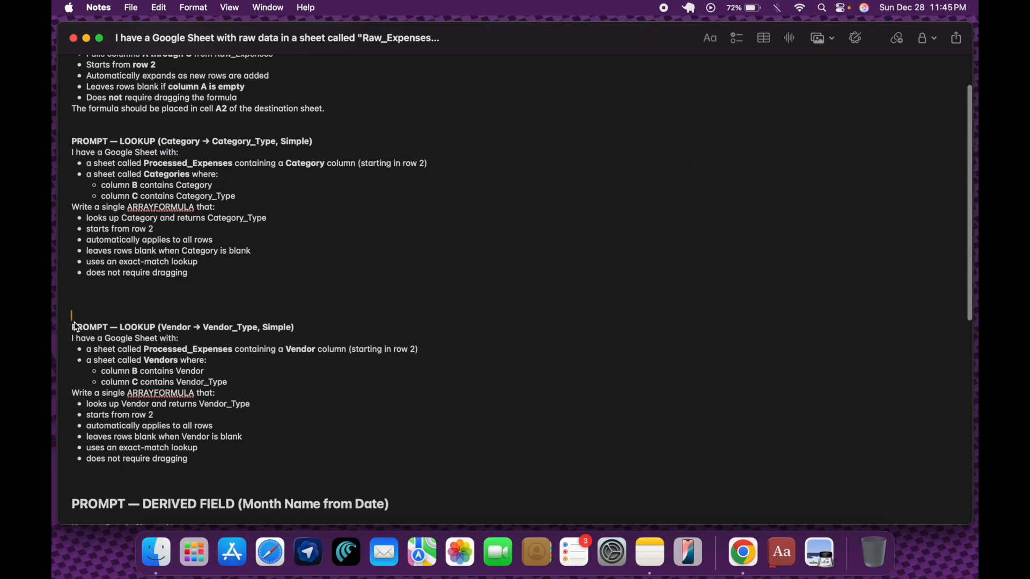
{"action": "left_click_drag", "start_coordinate": [74, 327], "coordinate": [275, 475]}
- Switch to ChatGPT, submit the copied Vendor_Type lookup prompt and copy the formula it generates
{"action": "key", "text": "super+Tab"}
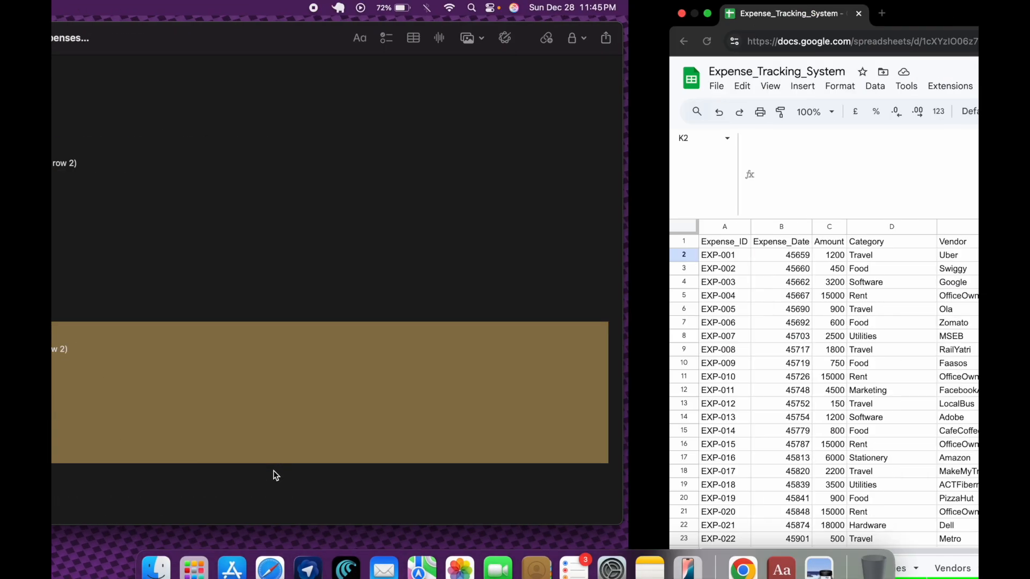
{"action": "key", "text": "super+Tab"}
{"action": "left_click", "coordinate": [342, 513]}
{"action": "key", "text": "super+v"}
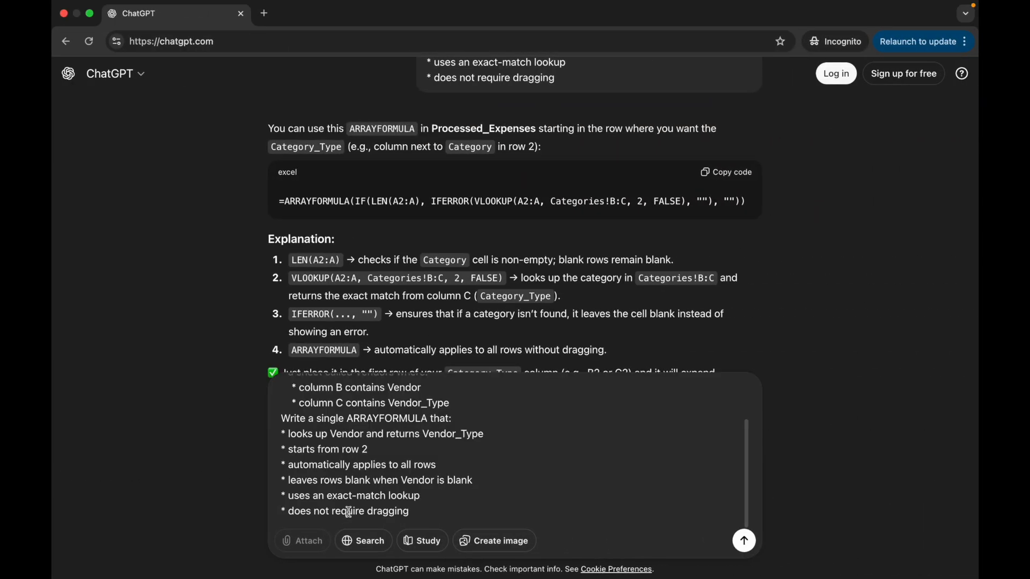
{"action": "key", "text": "Return"}
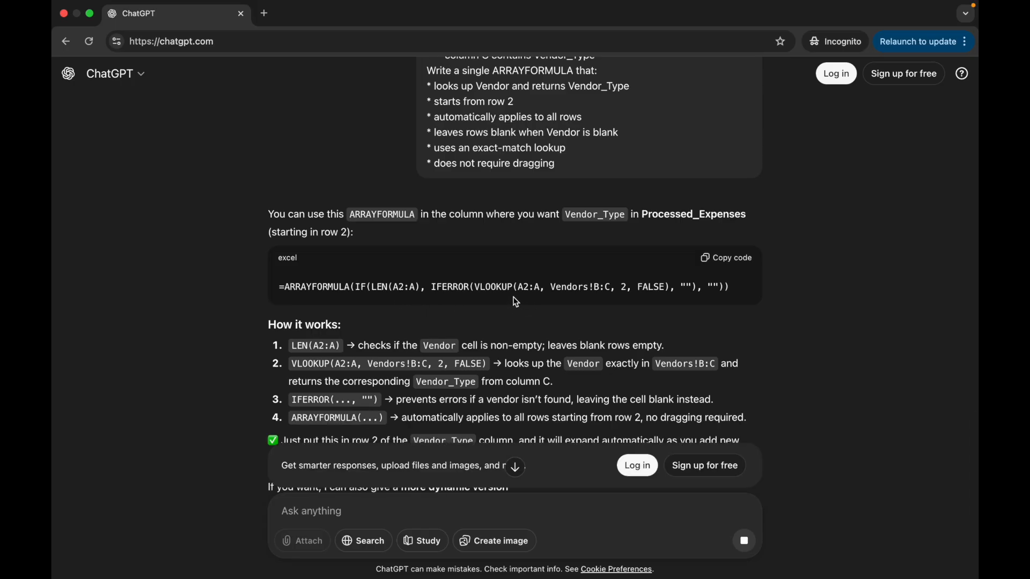
{"action": "left_click", "coordinate": [739, 255]}
- Return to the spreadsheet and enter the copied formula =ARRAYFORMULA(IF(LEN(A2:A), IFERROR(VLOOKUP(A2:A, Vendors!B:C, 2, FALSE), ""), "")) in cell K2
{"action": "key", "text": "super+Tab"}
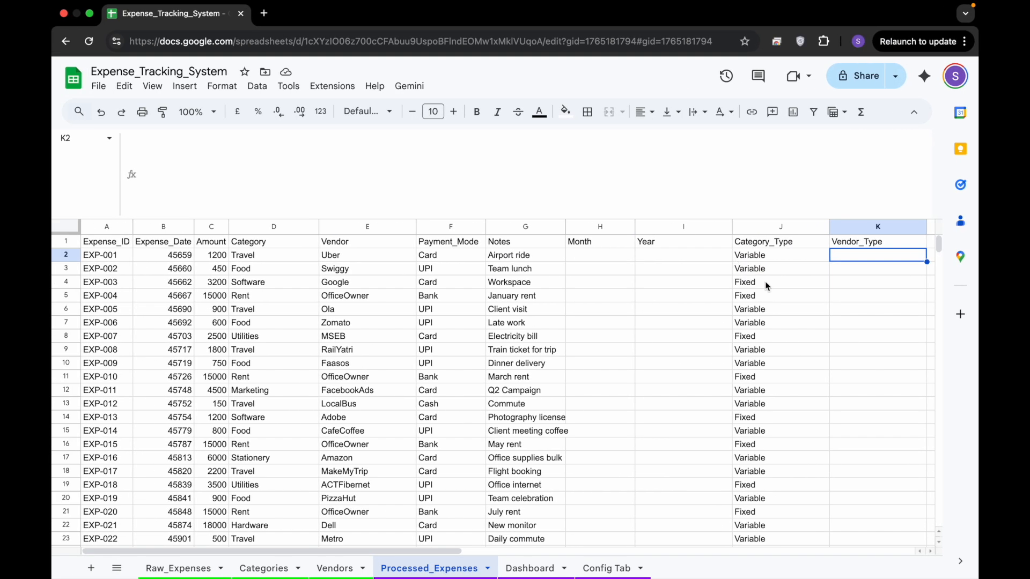
{"action": "left_click", "coordinate": [842, 258]}
{"action": "key", "text": "Return"}
{"action": "key", "text": "super+v"}
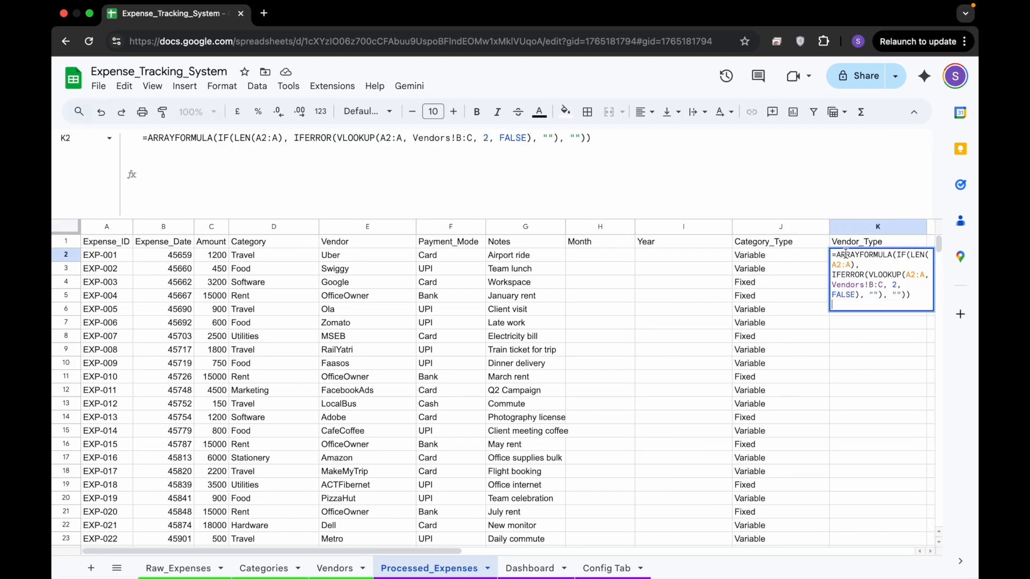
{"action": "key", "text": "BackSpace"}
{"action": "key", "text": "Return"}
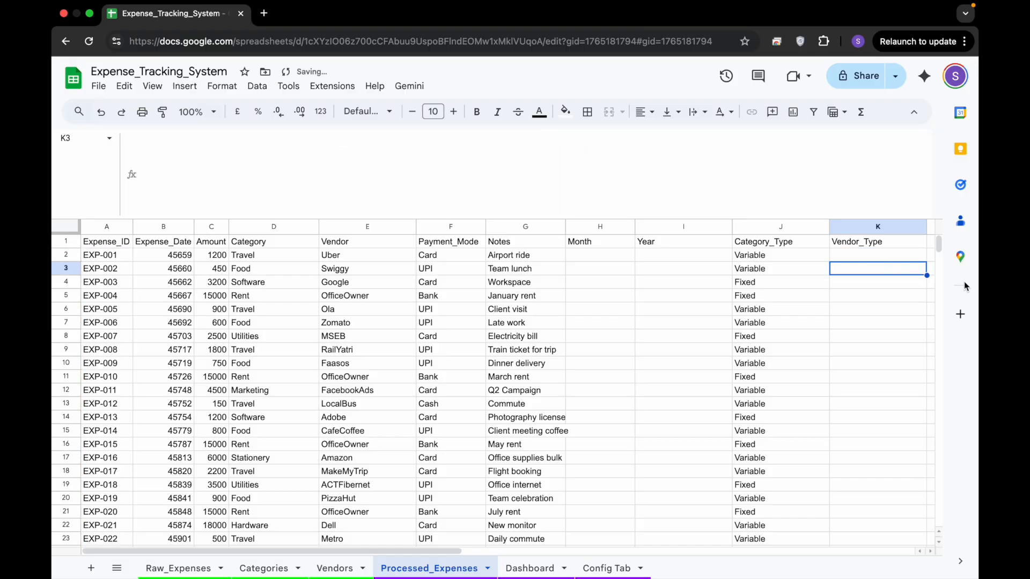
- Check the K2 Vendor_Type formula against the Vendors sheet and change its VLOOKUP search range to E2:E
{"action": "left_click", "coordinate": [878, 259]}
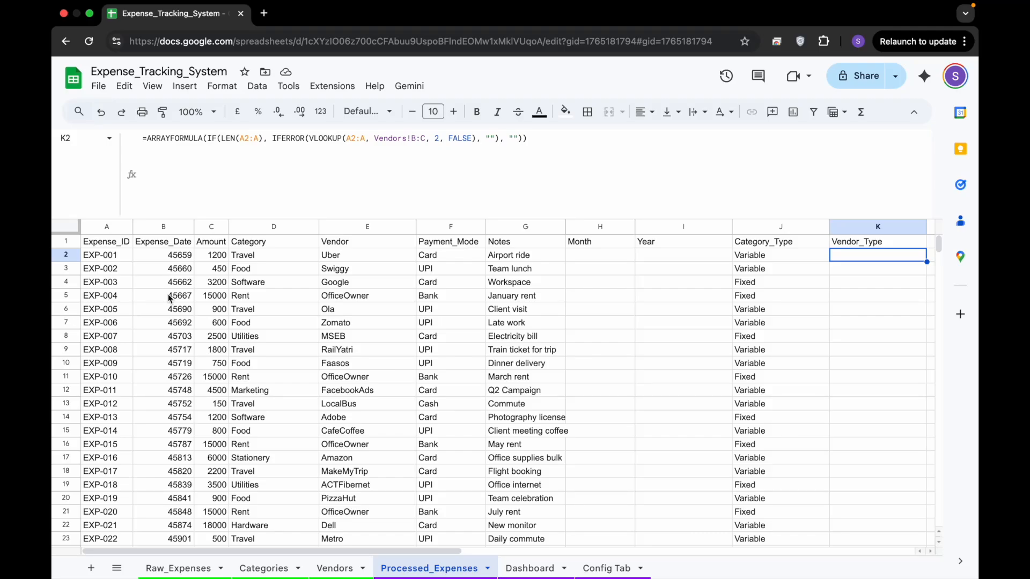
{"action": "mouse_move", "coordinate": [341, 573]}
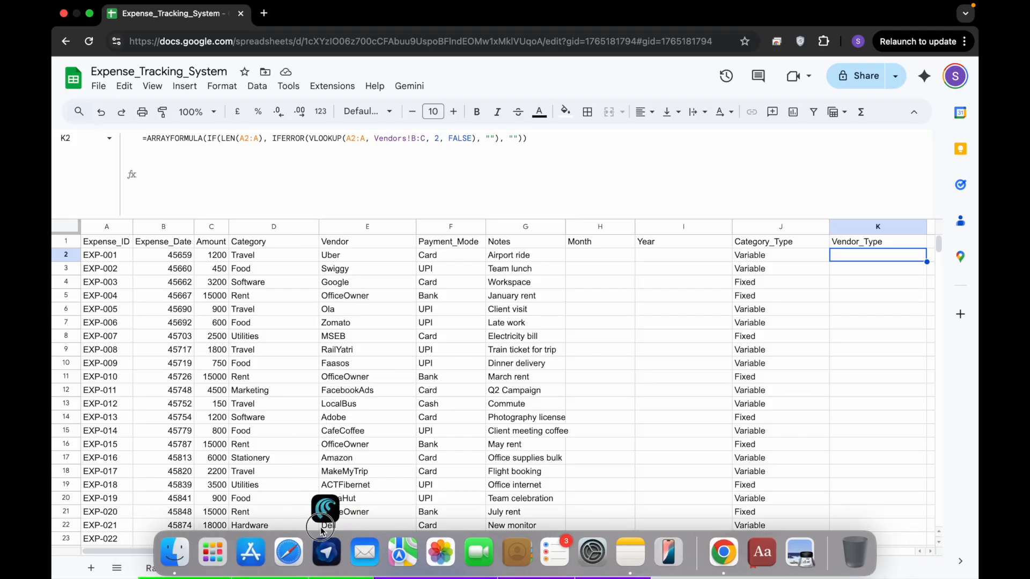
{"action": "left_click", "coordinate": [334, 568]}
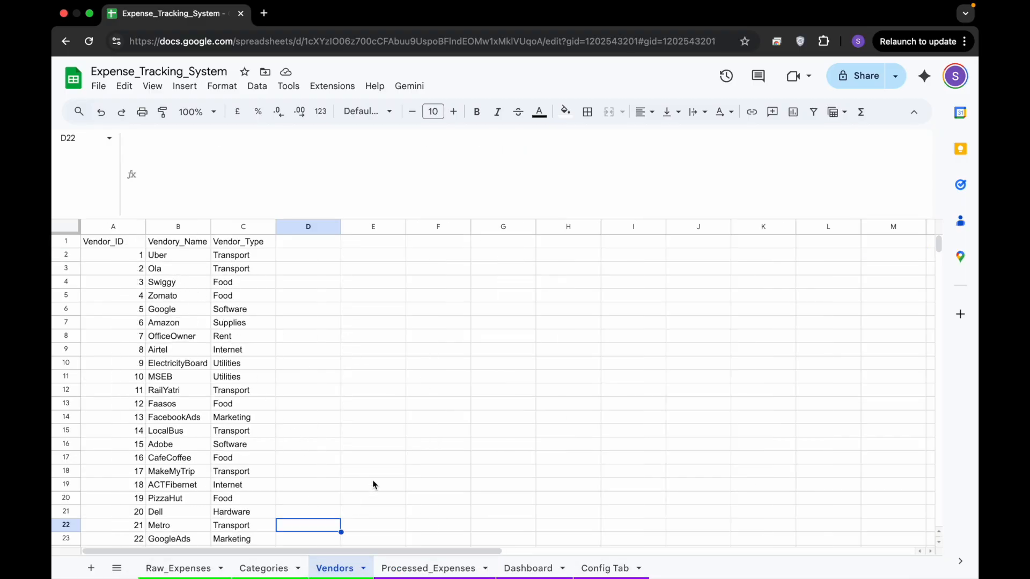
{"action": "left_click", "coordinate": [428, 568]}
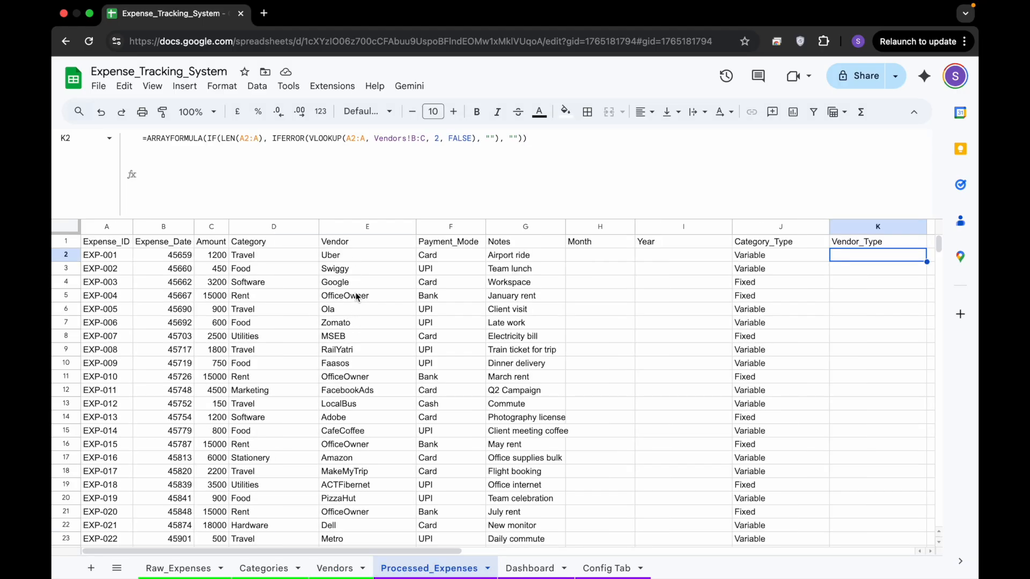
{"action": "left_click", "coordinate": [350, 260]}
{"action": "left_click", "coordinate": [884, 260]}
{"action": "left_click", "coordinate": [415, 140]}
{"action": "left_click", "coordinate": [352, 140]}
{"action": "key", "text": "BackSpace"}
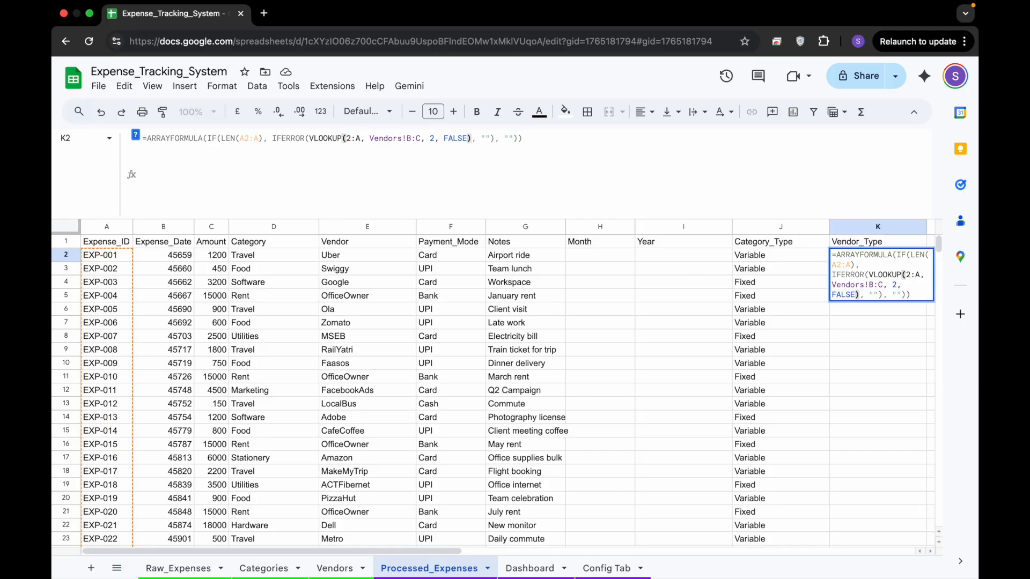
{"action": "type", "text": "E"}
{"action": "key", "text": "BackSpace"}
{"action": "type", "text": "E"}
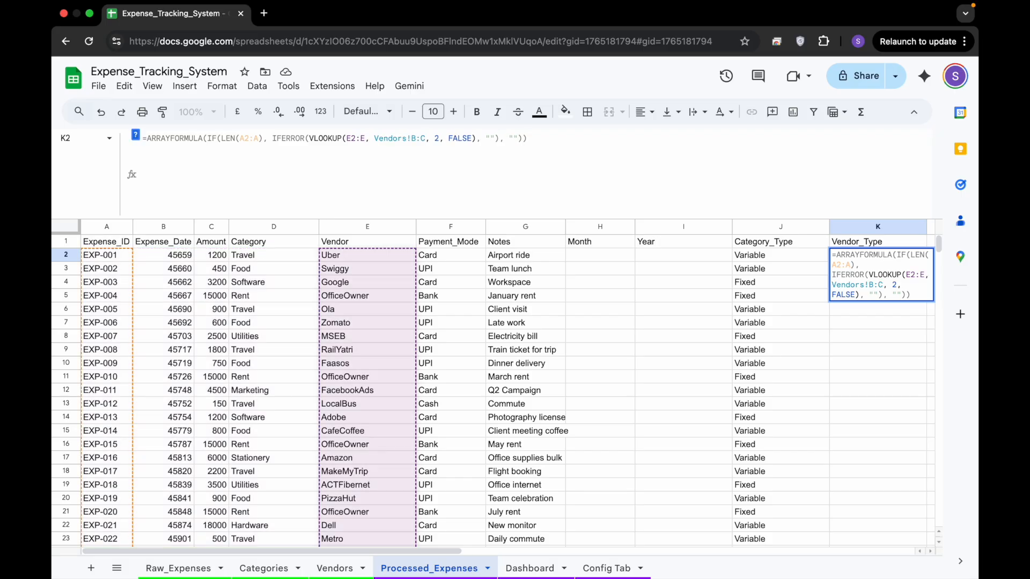
{"action": "key", "text": "Return"}
- Look over the Vendor_Type values in Processed_Expenses and the Month and Year columns
{"action": "scroll", "coordinate": [775, 421], "scroll_direction": "down", "scroll_amount": 9}
{"action": "scroll", "coordinate": [775, 421], "scroll_direction": "up", "scroll_amount": 9}
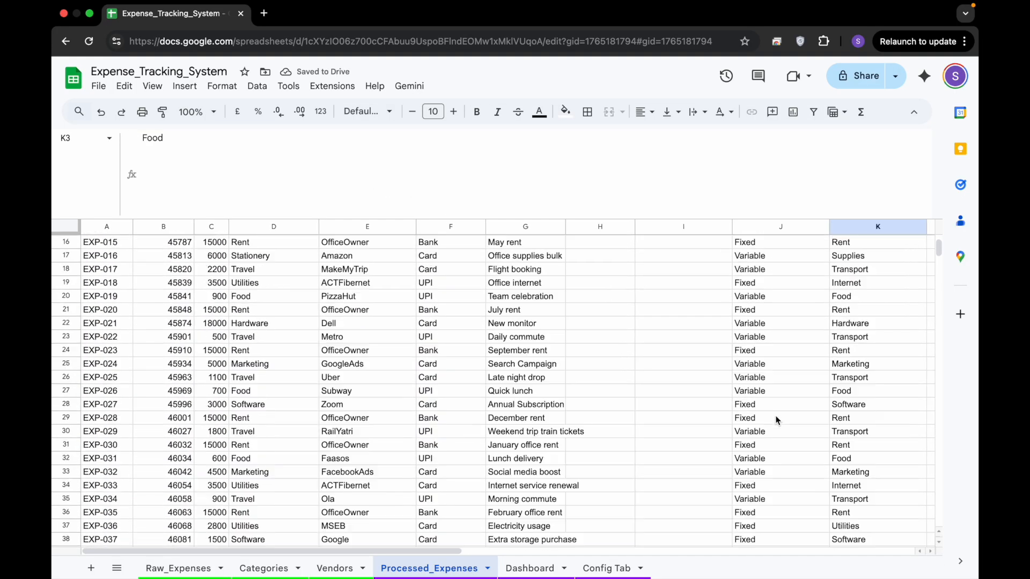
{"action": "left_click", "coordinate": [716, 365]}
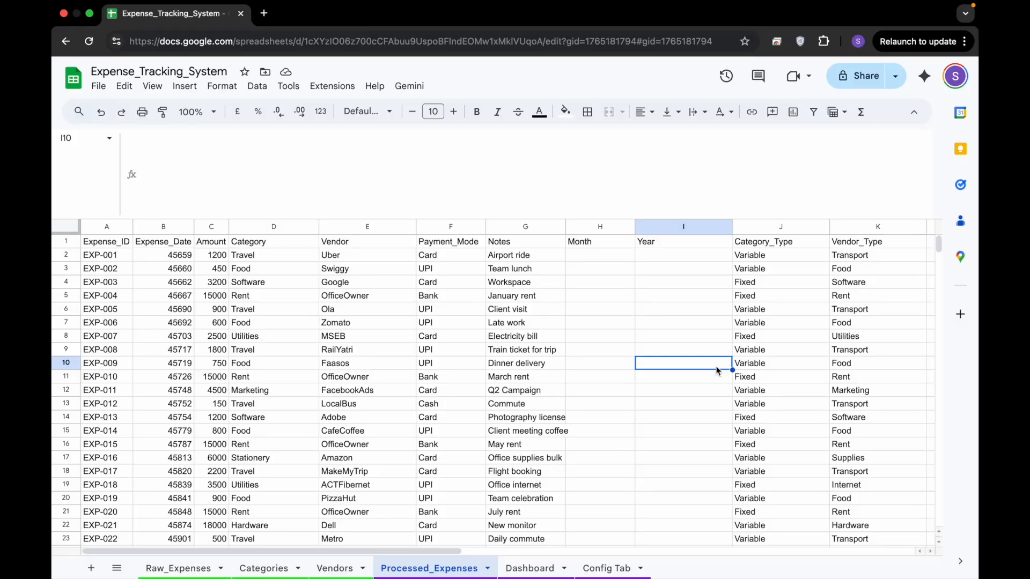
{"action": "left_click", "coordinate": [714, 285]}
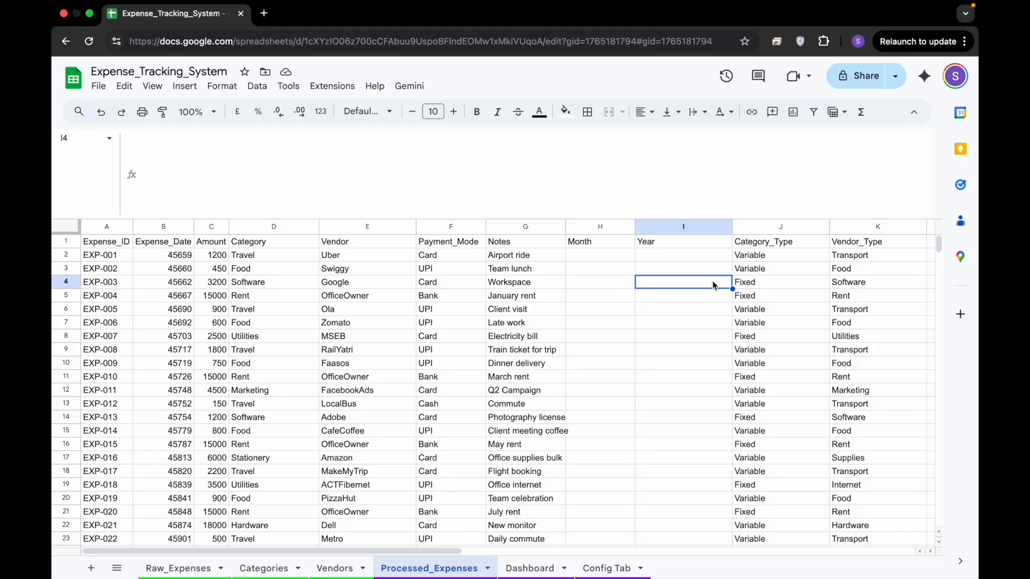
{"action": "left_click", "coordinate": [617, 244]}
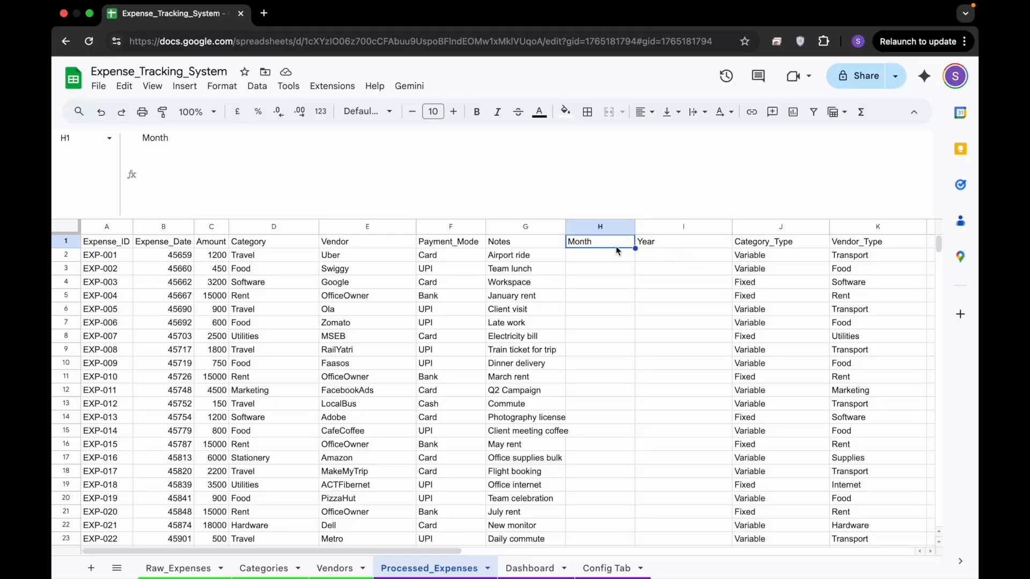
{"action": "left_click", "coordinate": [657, 244]}
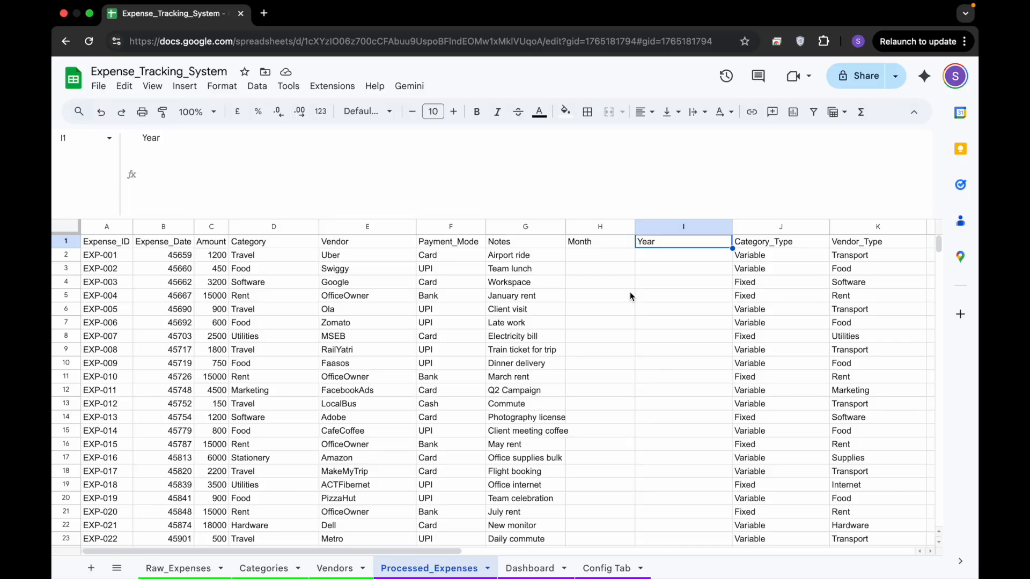
- Switch to Notes and copy the complete "PROMPT — DERIVED FIELD (Month Name from Date)" text
{"action": "key", "text": "ctrl+Left"}
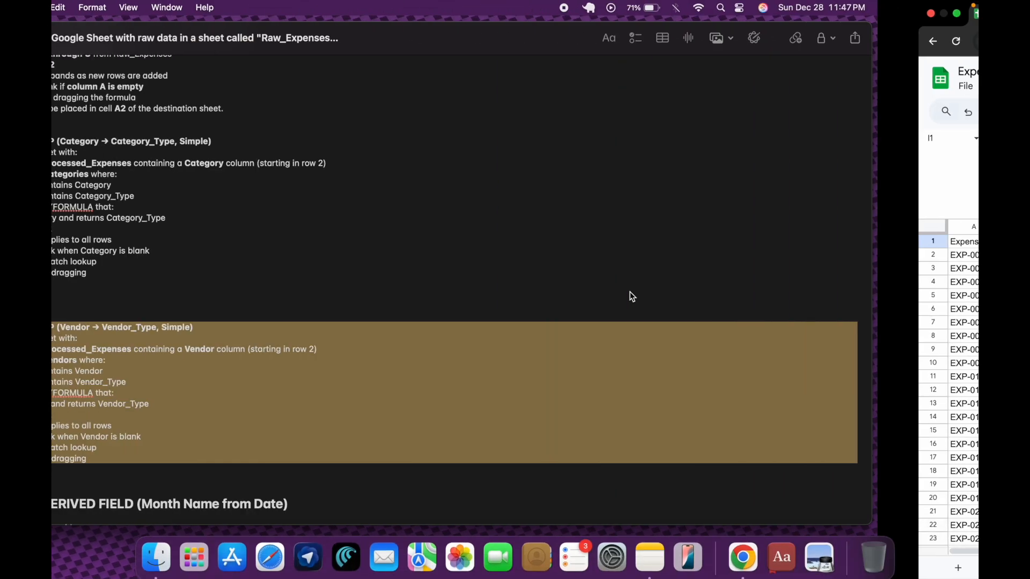
{"action": "scroll", "coordinate": [513, 352], "scroll_direction": "down", "scroll_amount": 5}
{"action": "left_click", "coordinate": [427, 317]}
{"action": "scroll", "coordinate": [427, 317], "scroll_direction": "up", "scroll_amount": 1}
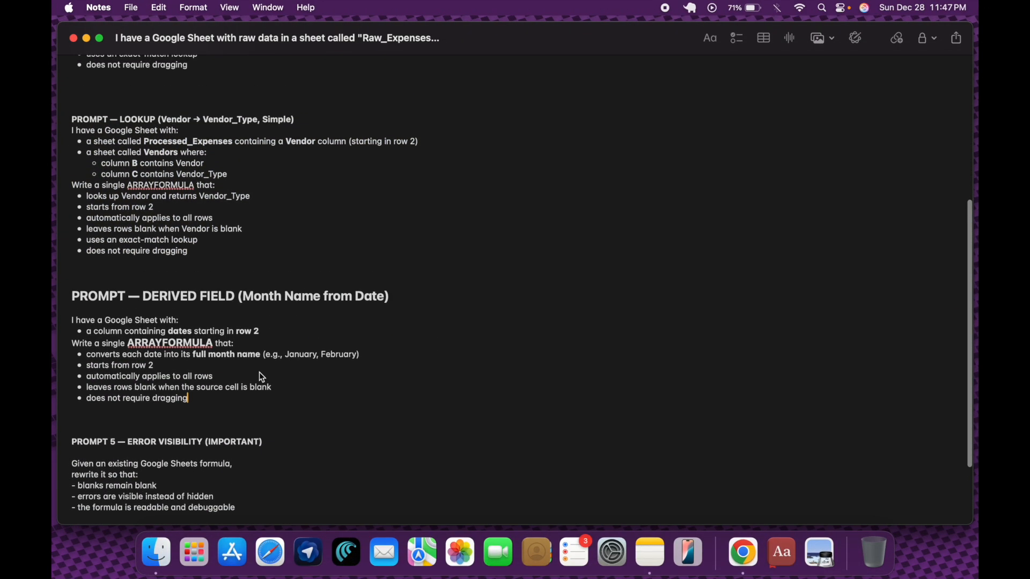
{"action": "left_click_drag", "start_coordinate": [205, 401], "coordinate": [74, 299]}
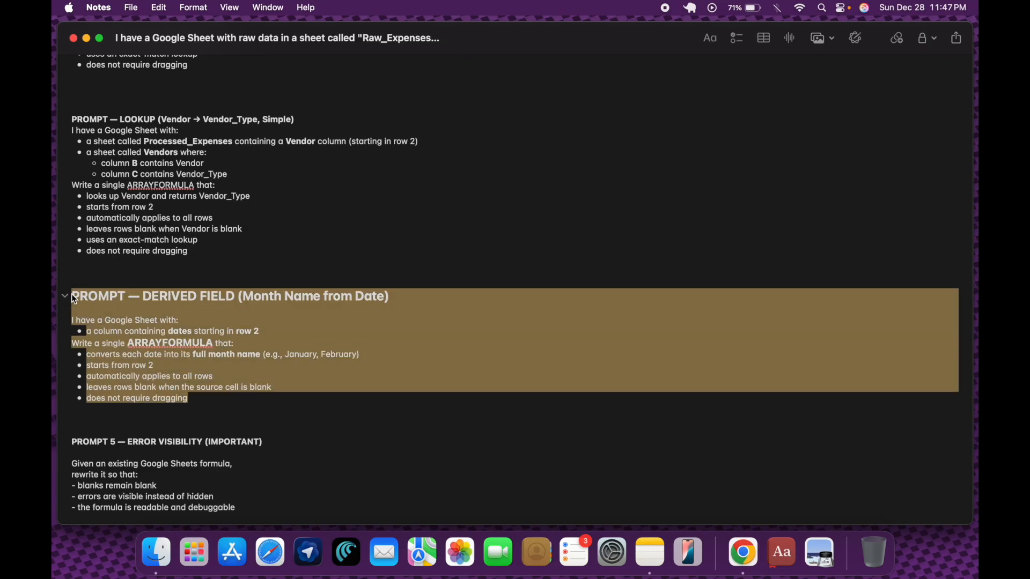
- Switch to ChatGPT, submit the copied month-name prompt and copy the formula it generates
{"action": "key", "text": "ctrl+Right"}
{"action": "key", "text": "ctrl+Right"}
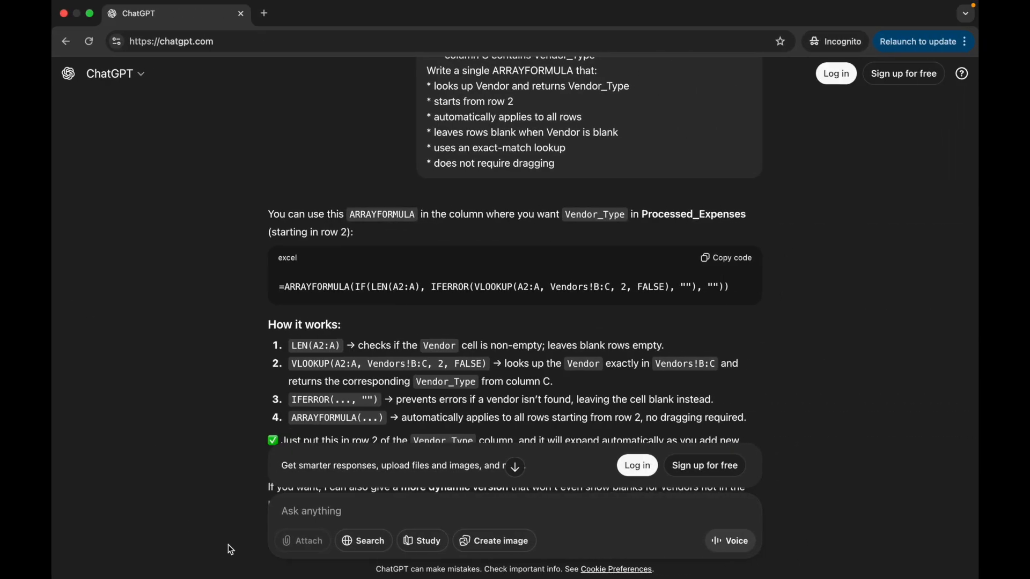
{"action": "left_click", "coordinate": [309, 512]}
{"action": "key", "text": "cmd+v"}
{"action": "key", "text": "Return"}
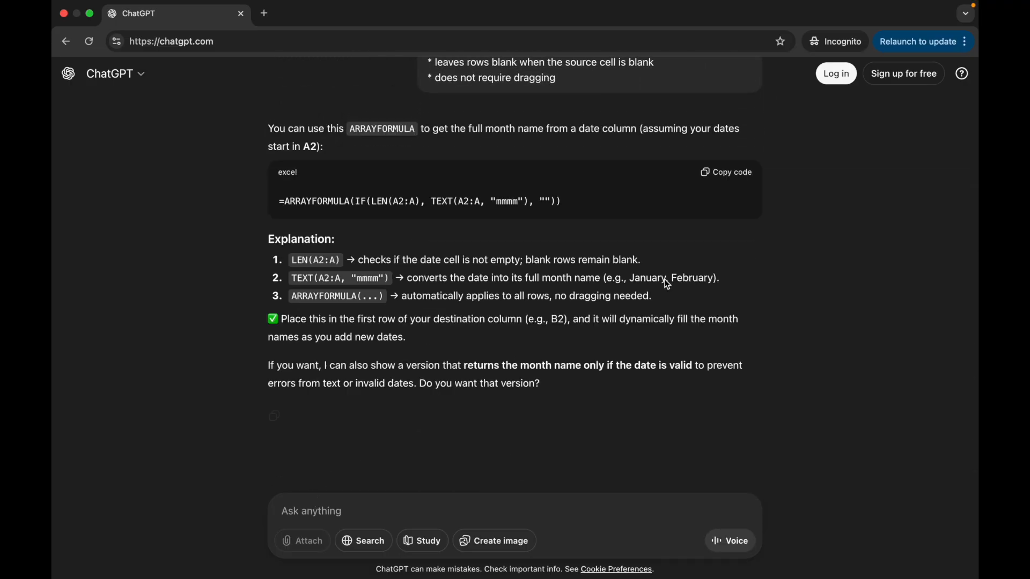
{"action": "left_click", "coordinate": [716, 173]}
- Return to the spreadsheet and enter the copied formula =ARRAYFORMULA(IF(LEN(A2:A), TEXT(A2:A, "mmmm"), "")) in cell H2
{"action": "key", "text": "ctrl+Left"}
{"action": "left_click", "coordinate": [683, 286]}
{"action": "double_click", "coordinate": [589, 255]}
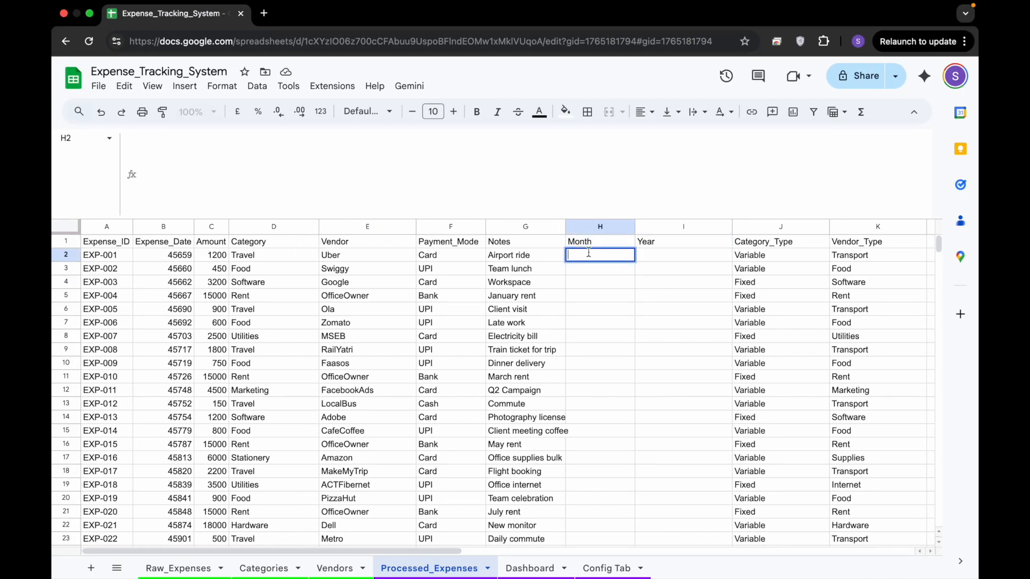
{"action": "key", "text": "super+v"}
{"action": "key", "text": "Return"}
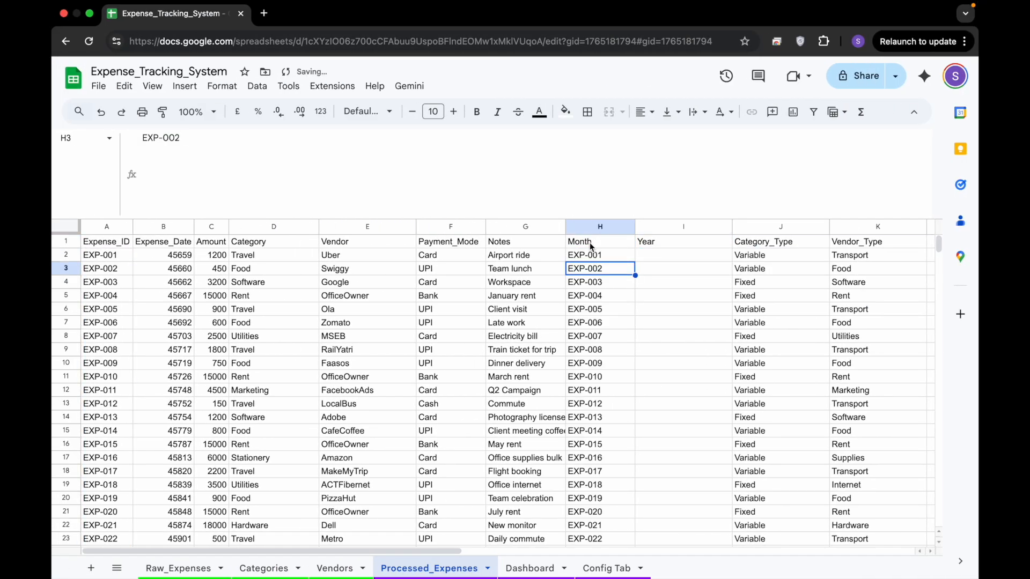
- Examine the H2 Month formula's source range and the values in the Expense_Date column of Processed_Expenses
{"action": "left_click", "coordinate": [593, 260]}
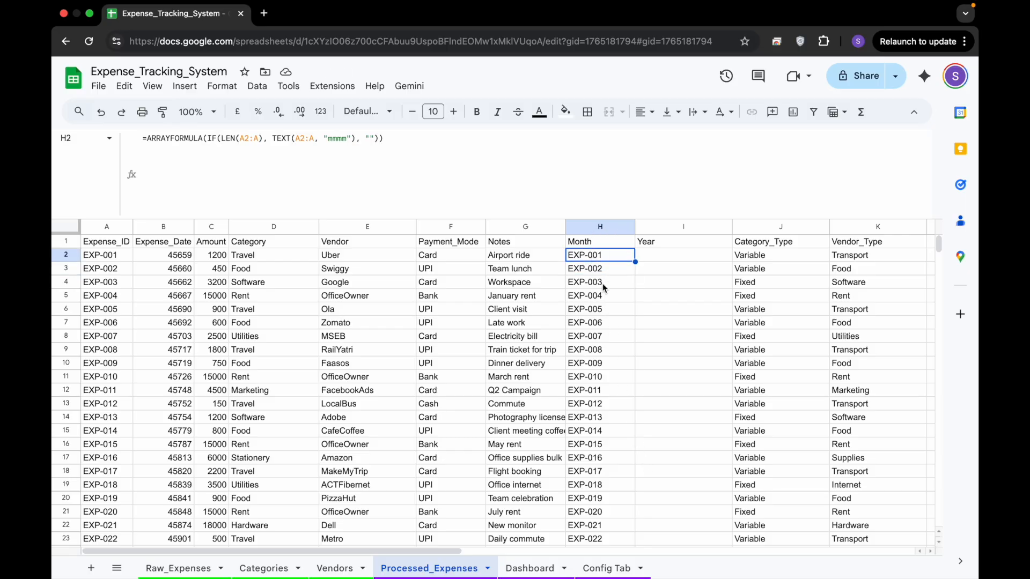
{"action": "scroll", "coordinate": [603, 284], "scroll_direction": "right", "scroll_amount": 3}
{"action": "scroll", "coordinate": [603, 284], "scroll_direction": "left", "scroll_amount": 3}
{"action": "left_click", "coordinate": [160, 257]}
{"action": "left_click", "coordinate": [165, 337]}
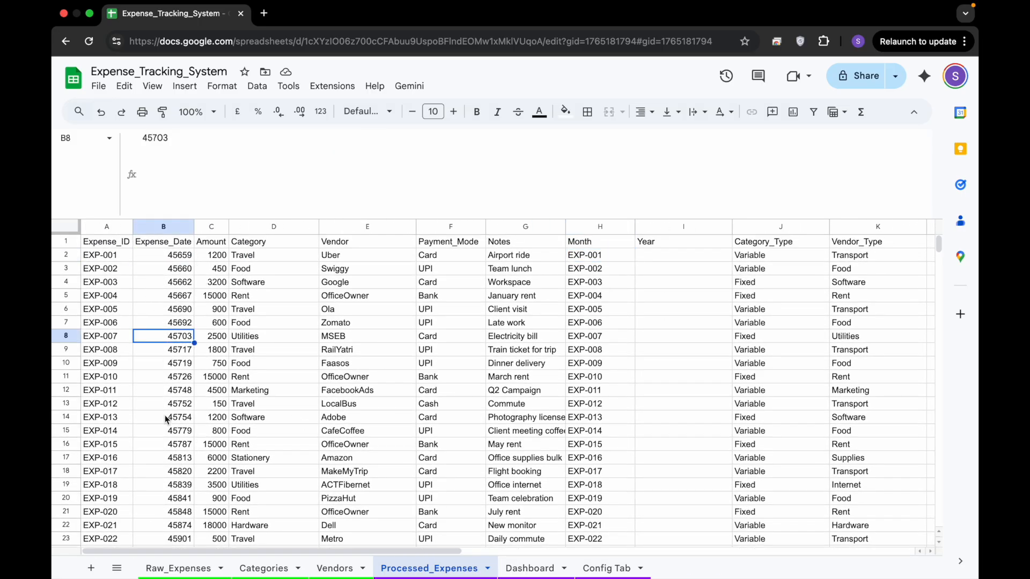
{"action": "left_click", "coordinate": [165, 417]}
{"action": "left_click", "coordinate": [172, 257]}
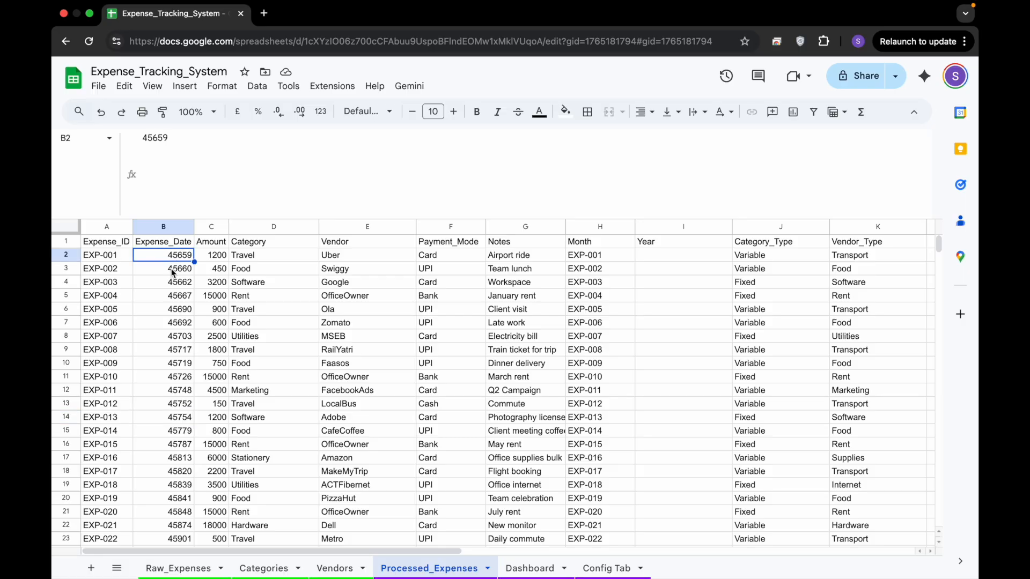
{"action": "left_click", "coordinate": [172, 269]}
{"action": "left_click", "coordinate": [177, 297]}
{"action": "left_click", "coordinate": [182, 379]}
{"action": "left_click", "coordinate": [181, 444]}
{"action": "left_click", "coordinate": [181, 484]}
{"action": "scroll", "coordinate": [181, 484], "scroll_direction": "down", "scroll_amount": 5}
{"action": "scroll", "coordinate": [180, 484], "scroll_direction": "up", "scroll_amount": 5}
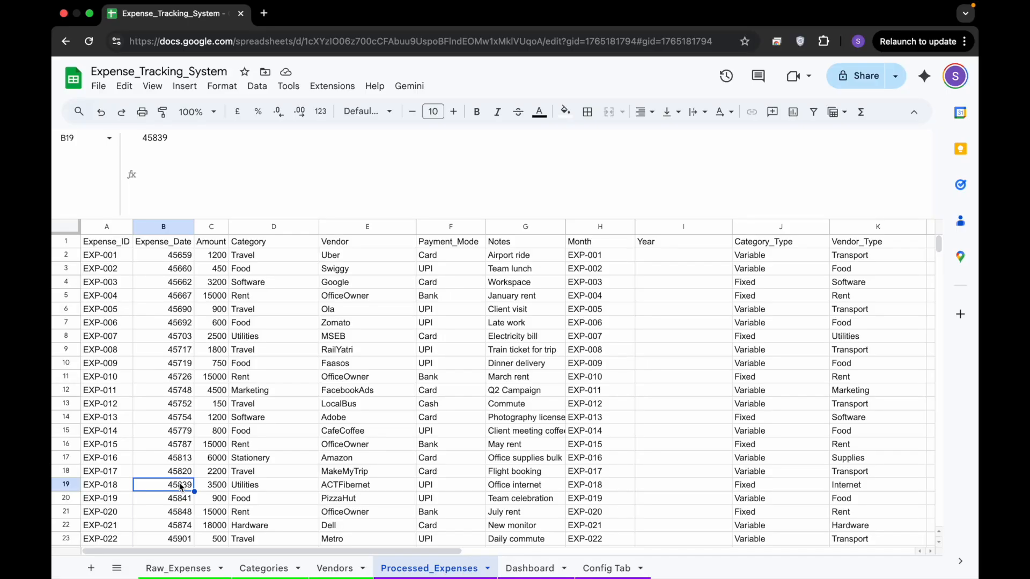
{"action": "left_click", "coordinate": [170, 321]}
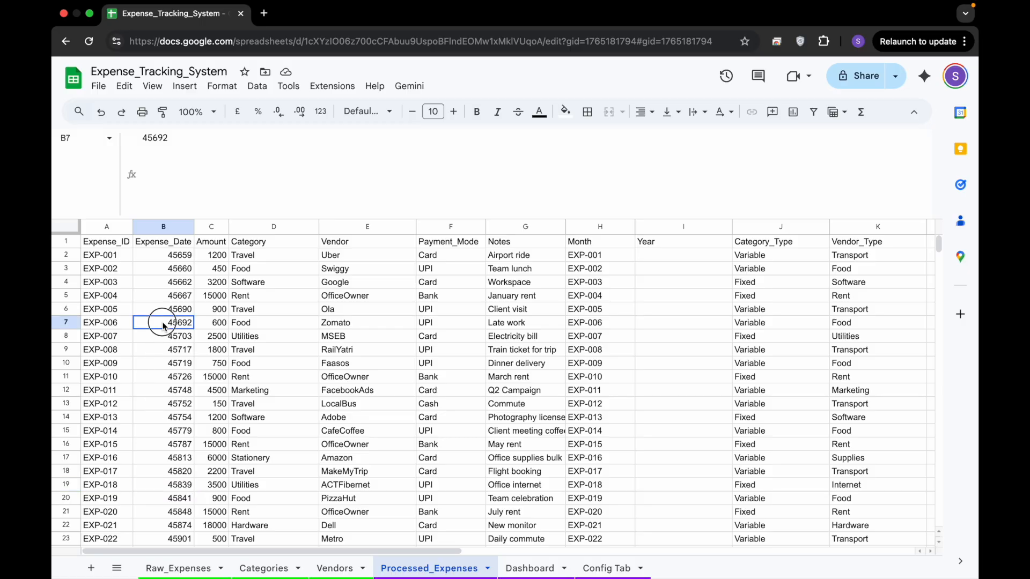
{"action": "left_click", "coordinate": [173, 268]}
{"action": "left_click", "coordinate": [170, 258]}
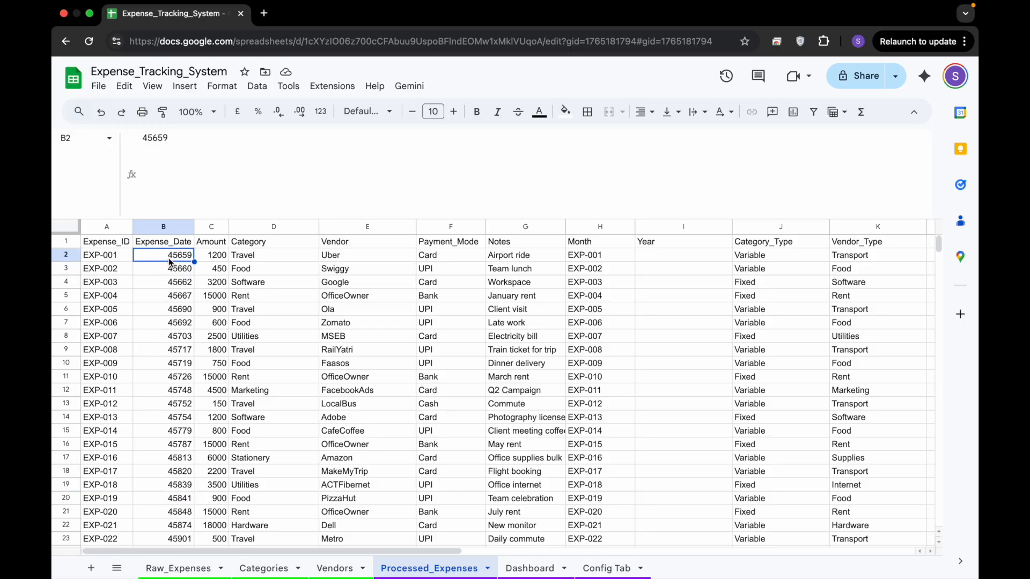
- Format the whole Expense_Date column in Processed_Expenses with the Date number format
{"action": "left_click", "coordinate": [165, 227]}
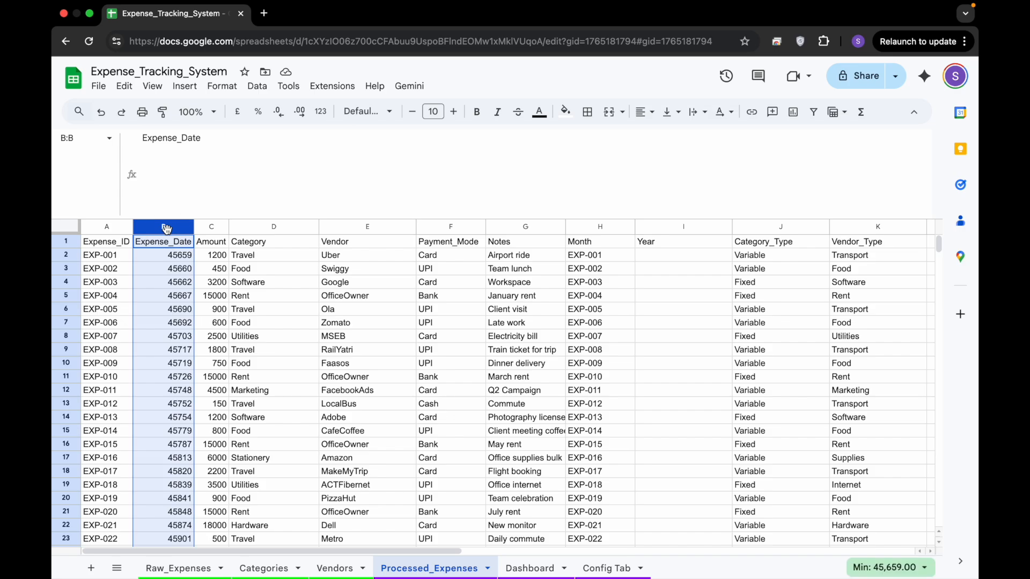
{"action": "left_click", "coordinate": [256, 88]}
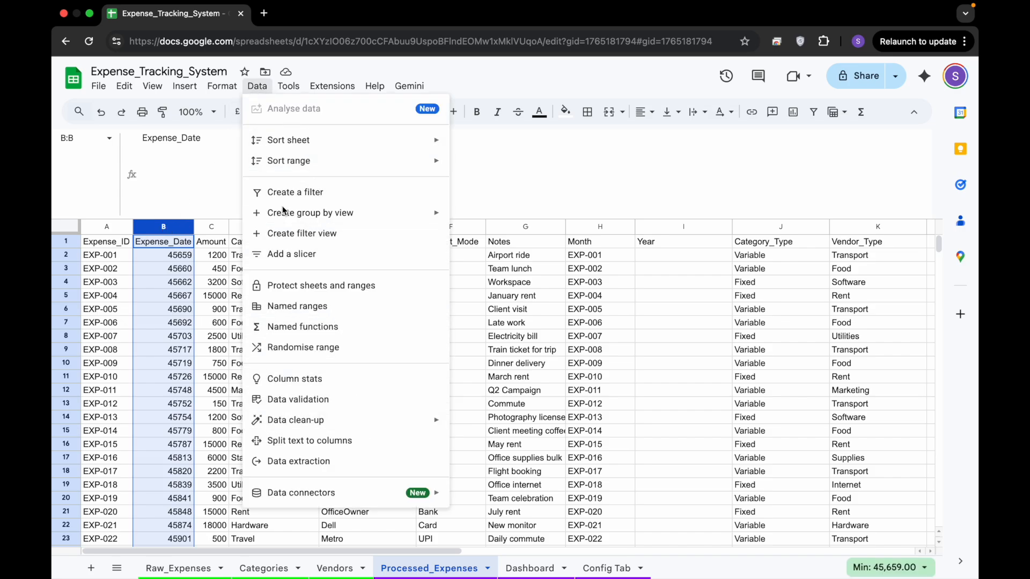
{"action": "mouse_move", "coordinate": [231, 88]}
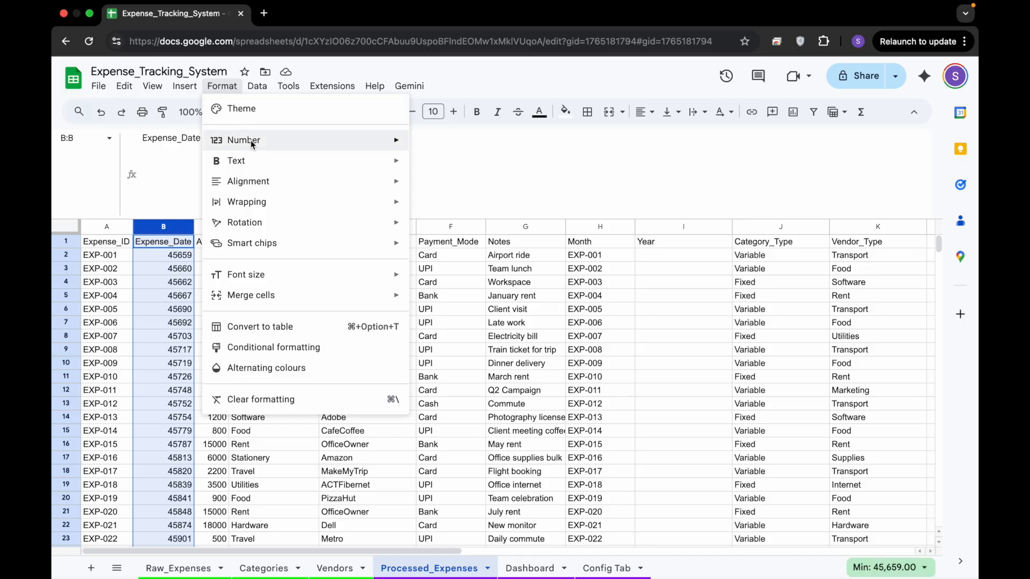
{"action": "mouse_move", "coordinate": [338, 138]}
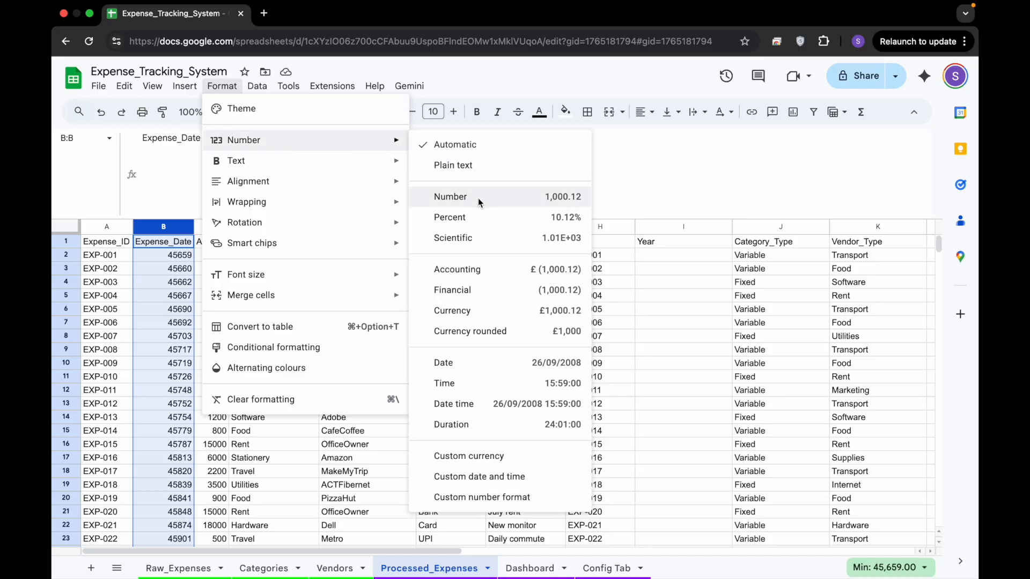
{"action": "left_click", "coordinate": [481, 364]}
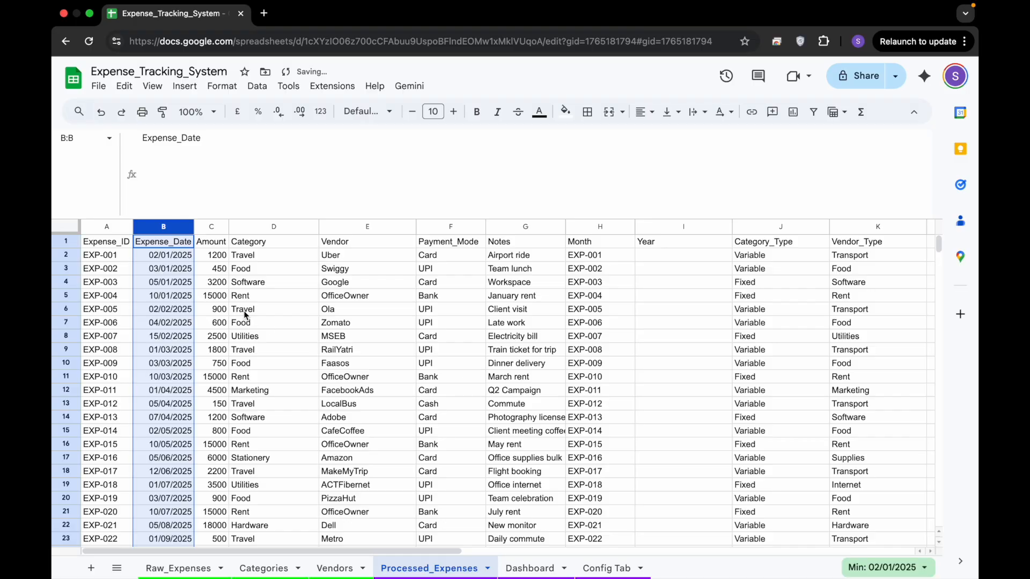
{"action": "left_click", "coordinate": [243, 311]}
{"action": "left_click_drag", "start_coordinate": [167, 257], "coordinate": [171, 429]}
{"action": "left_click", "coordinate": [300, 392]}
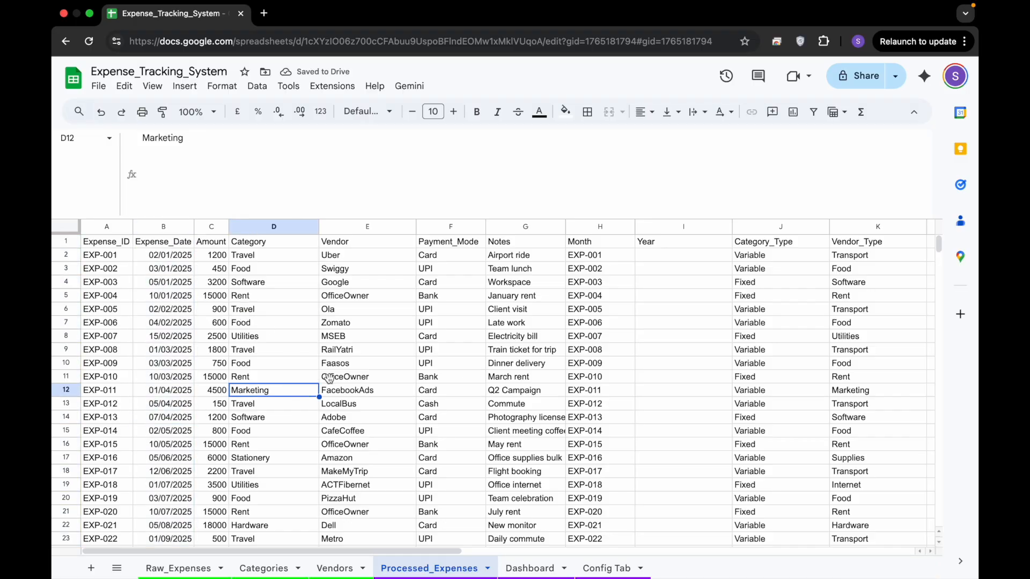
- Change the TEXT range in the H2 Month formula to B2:B so it reads the expense dates
{"action": "left_click", "coordinate": [579, 260]}
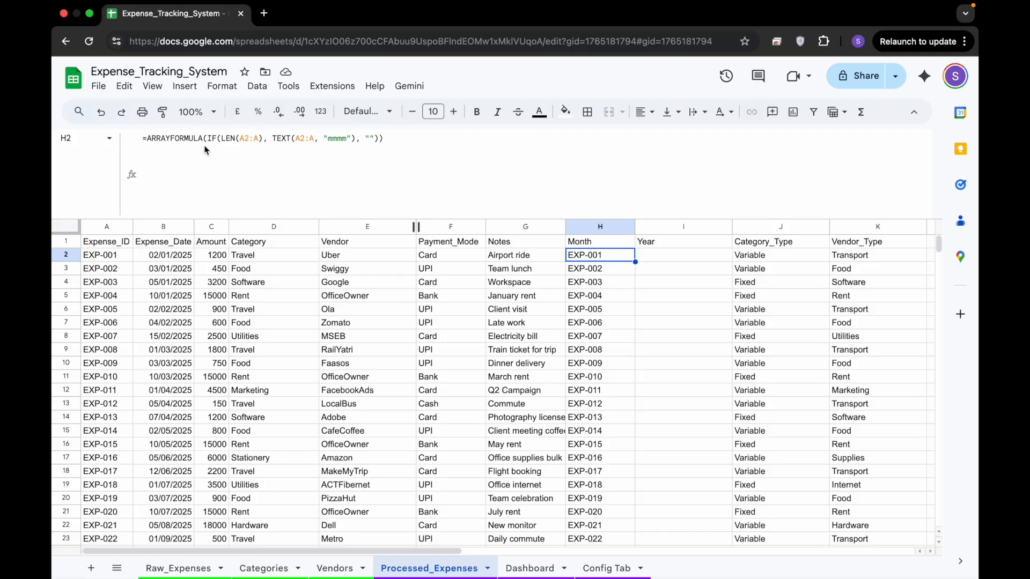
{"action": "left_click", "coordinate": [295, 142]}
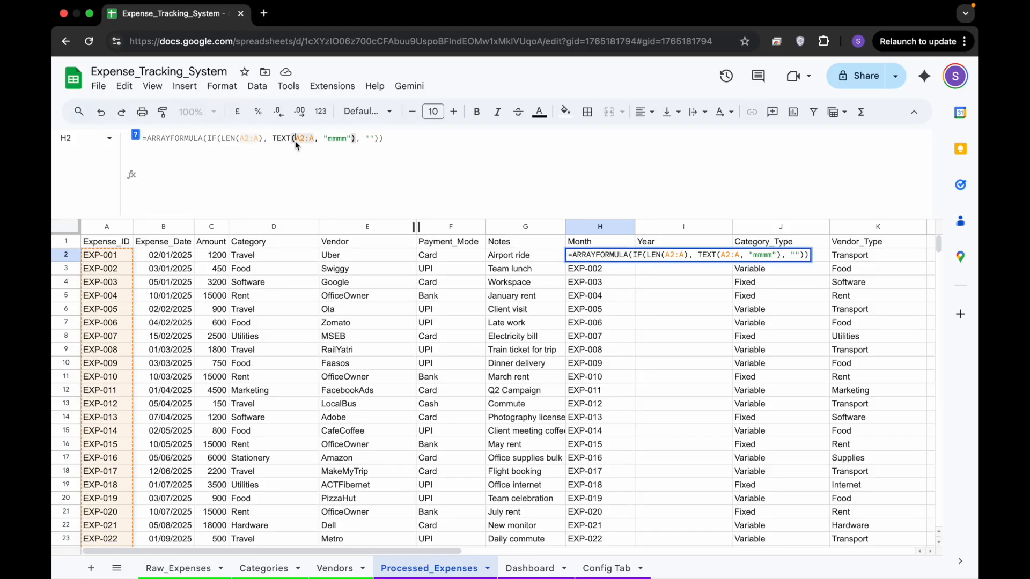
{"action": "type", "text": "B2:A"}
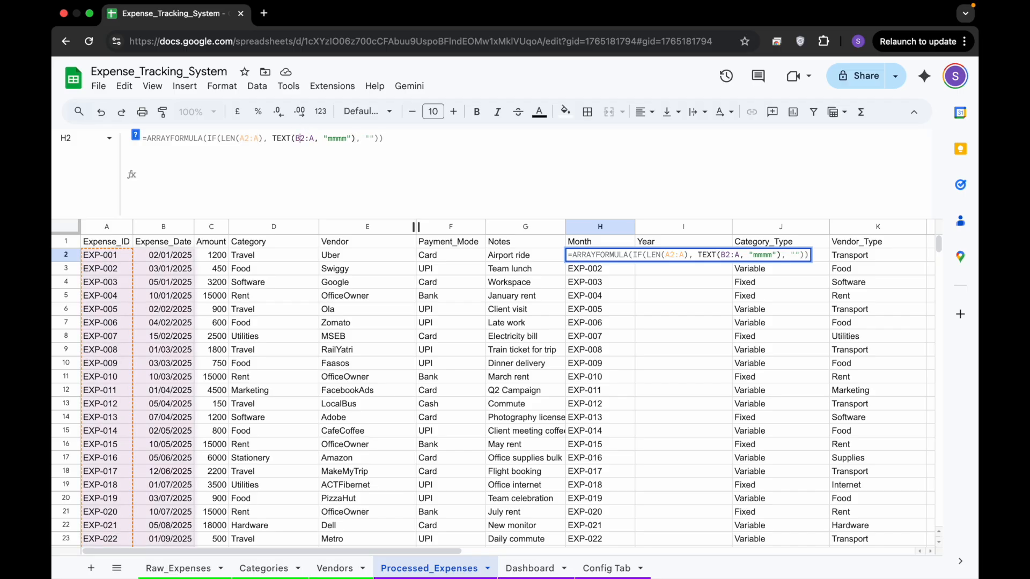
{"action": "key", "text": "BackSpace"}
{"action": "type", "text": "B"}
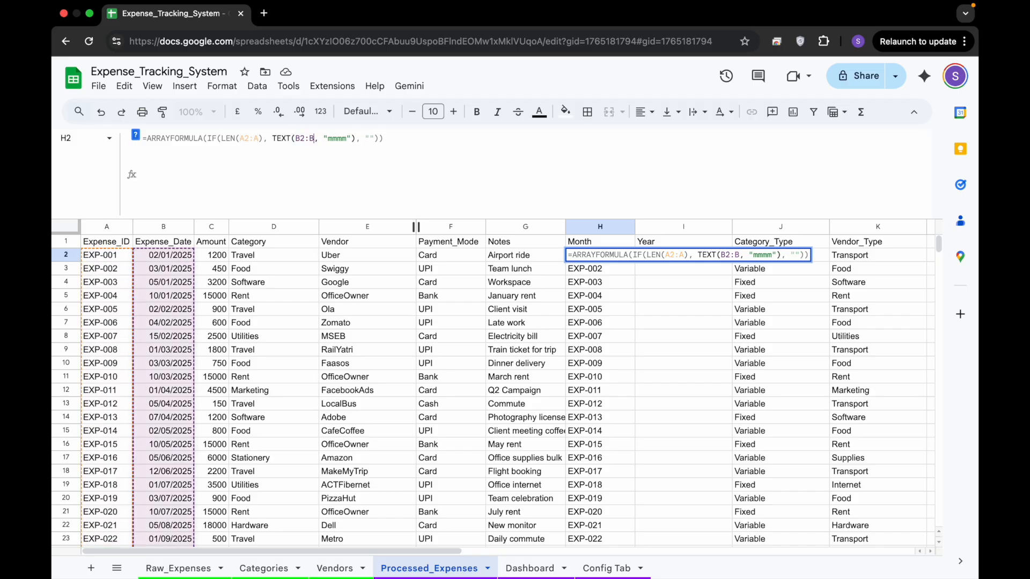
{"action": "key", "text": "Return"}
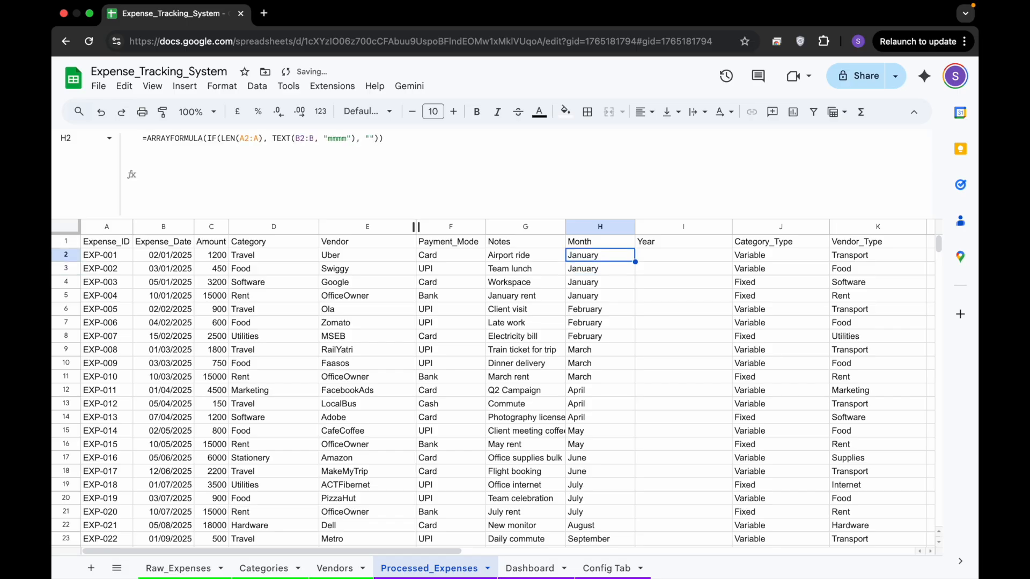
{"action": "key", "text": "Down"}
{"action": "key", "text": "Down"}
{"action": "key", "text": "Down"}
{"action": "key", "text": "Up"}
{"action": "key", "text": "Up"}
{"action": "key", "text": "Up"}
- Copy the Month formula from H2 into I2 under Year, starting it with an equals sign
{"action": "left_click_drag", "start_coordinate": [146, 139], "coordinate": [390, 144]}
{"action": "key", "text": "ctrl+c"}
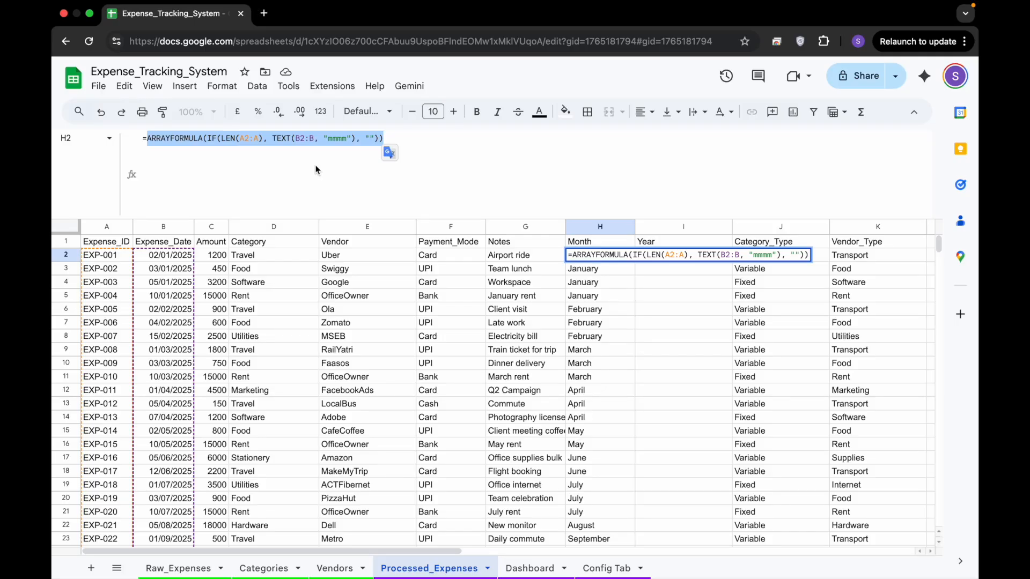
{"action": "left_click", "coordinate": [439, 322]}
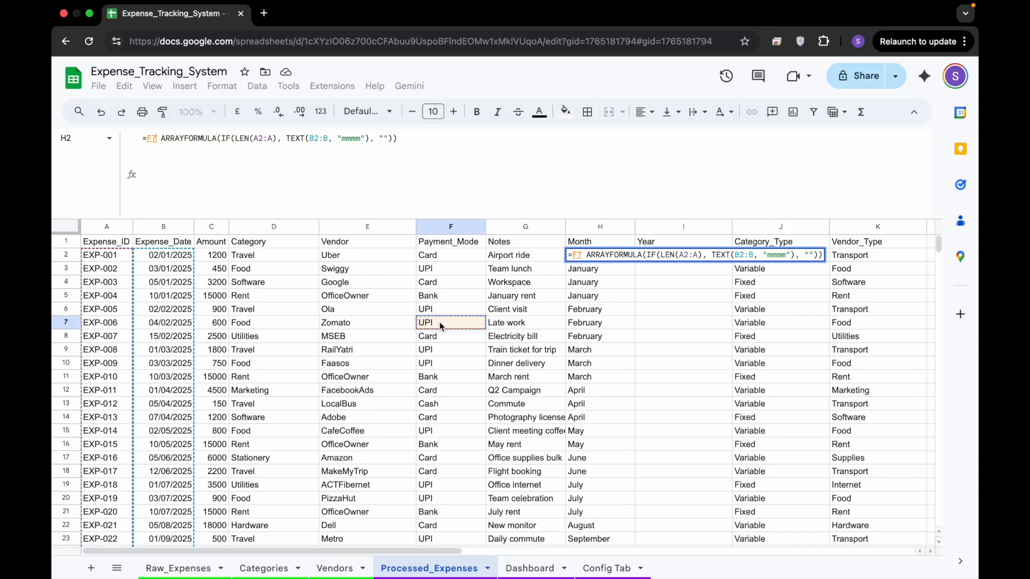
{"action": "key", "text": "Escape"}
{"action": "left_click", "coordinate": [674, 257]}
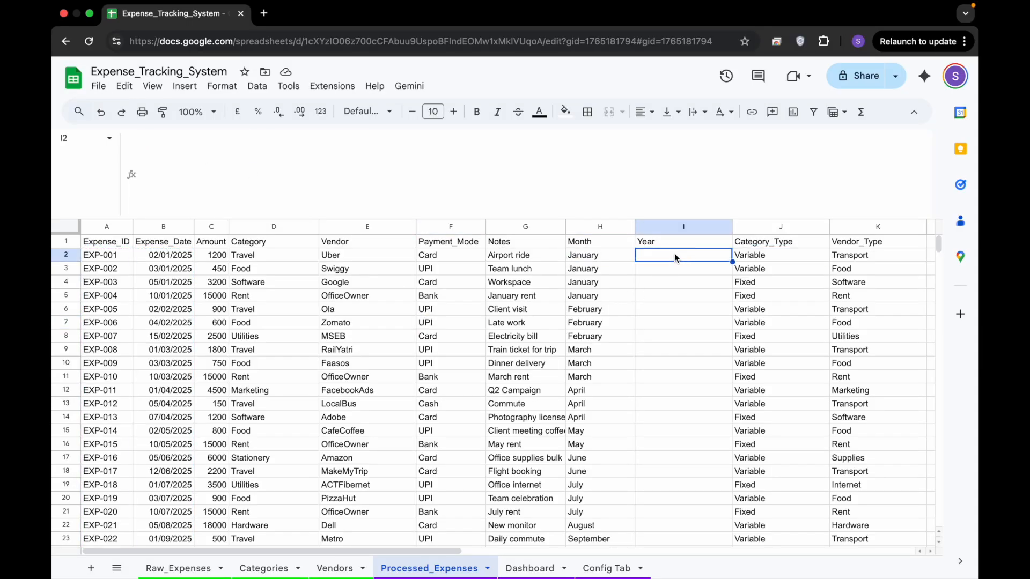
{"action": "key", "text": "ctrl+v"}
{"action": "left_click", "coordinate": [145, 140]}
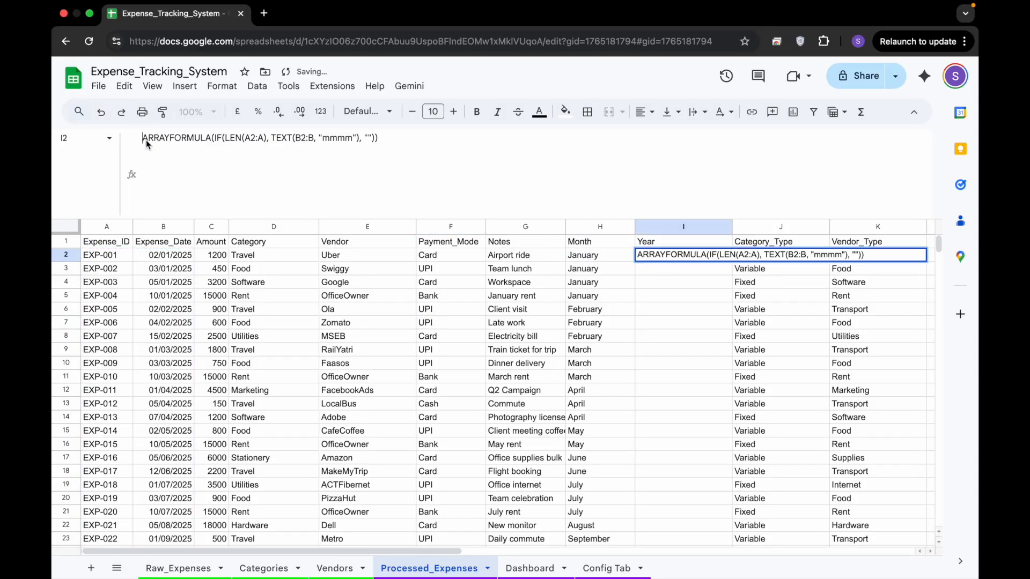
{"action": "type", "text": "="}
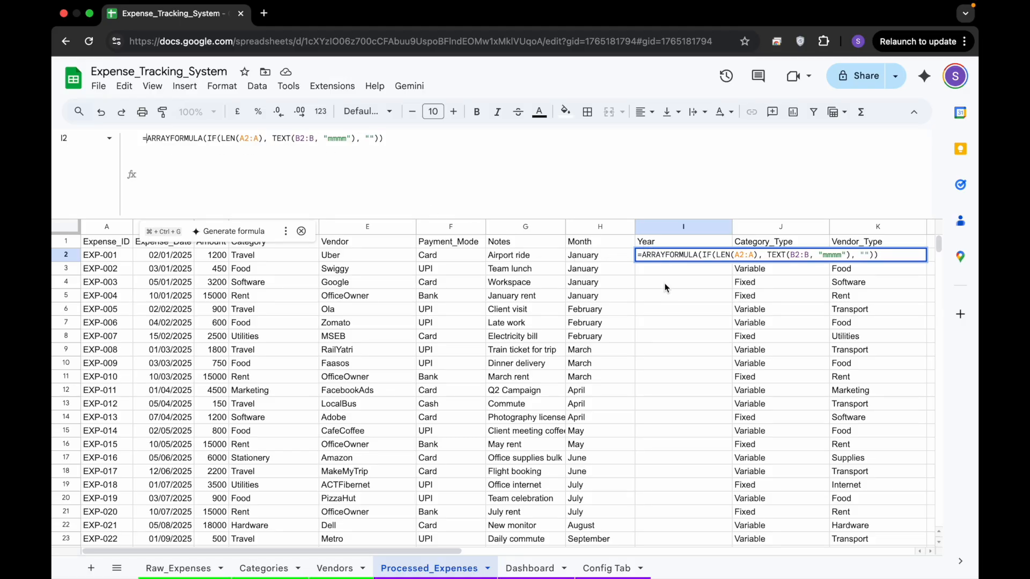
- Replace the TEXT function and its "mmmm" argument in I2, making the formula =ARRAYFORMULA(IF(LEN(A2:A), Year(B2:B), ""))
{"action": "left_click", "coordinate": [292, 139]}
{"action": "key", "text": "BackSpace"}
{"action": "key", "text": "BackSpace"}
{"action": "key", "text": "BackSpace"}
{"action": "key", "text": "BackSpace"}
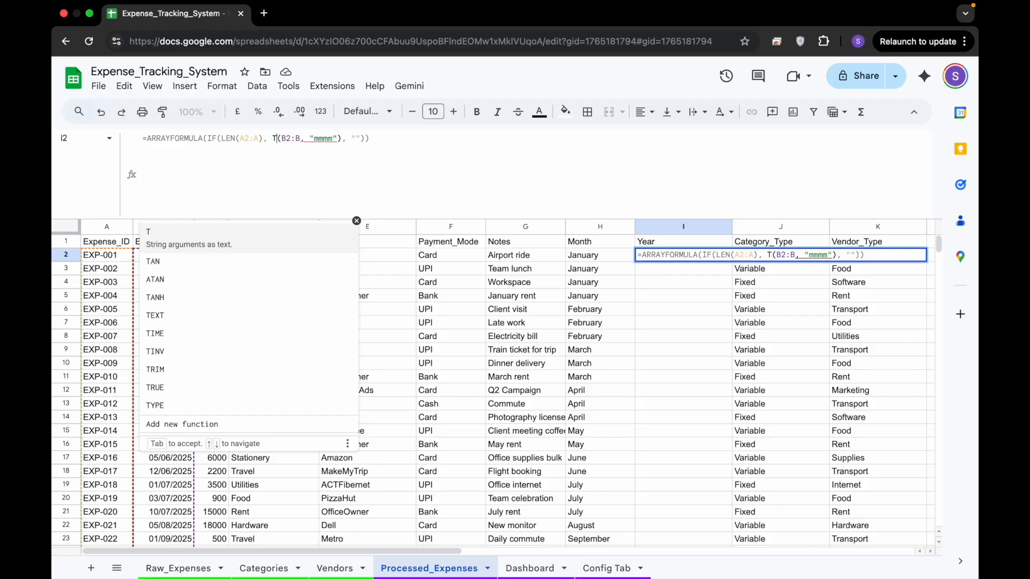
{"action": "type", "text": "Year"}
{"action": "left_click", "coordinate": [328, 139]}
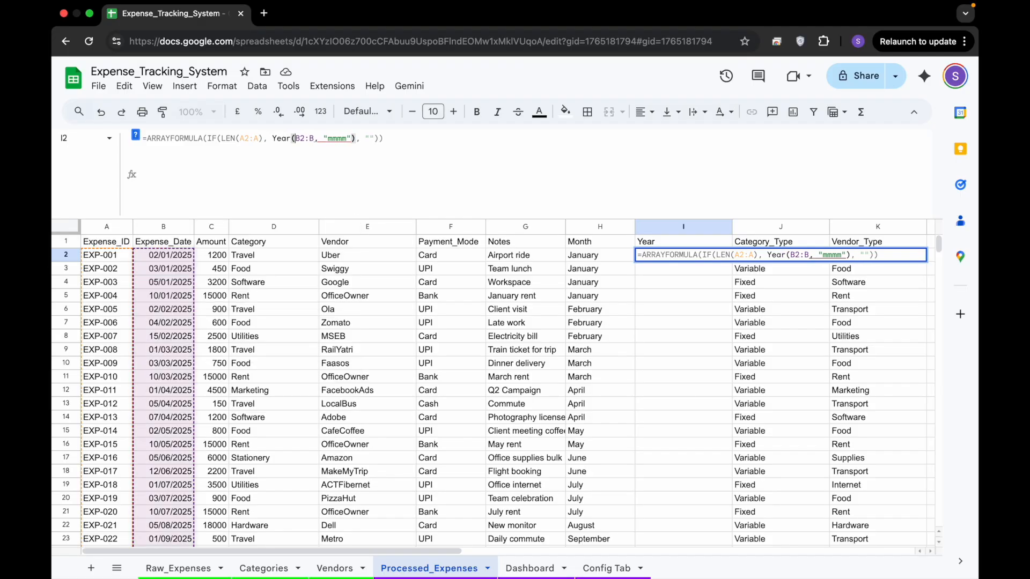
{"action": "key", "text": "BackSpace"}
{"action": "key", "text": "BackSpace"}
{"action": "key", "text": "BackSpace"}
{"action": "key", "text": "BackSpace"}
{"action": "key", "text": "BackSpace"}
{"action": "key", "text": "BackSpace"}
{"action": "key", "text": "BackSpace"}
{"action": "key", "text": "BackSpace"}
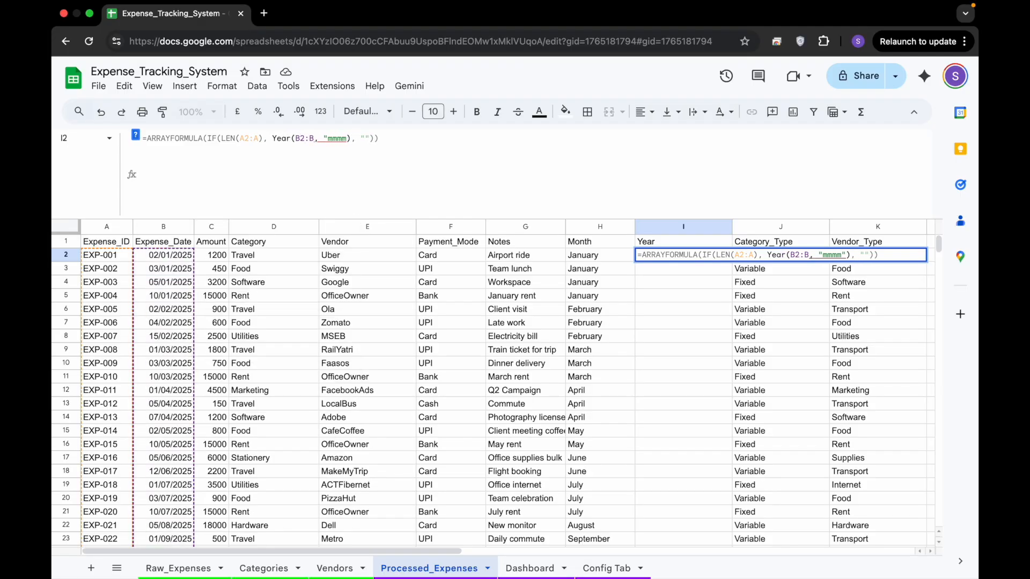
{"action": "key", "text": "Return"}
- Left-align the Year values in I2:I1000
{"action": "key", "text": "Up"}
{"action": "key", "text": "shift+Down"}
{"action": "key", "text": "shift+Down"}
{"action": "key", "text": "super+shift+Down"}
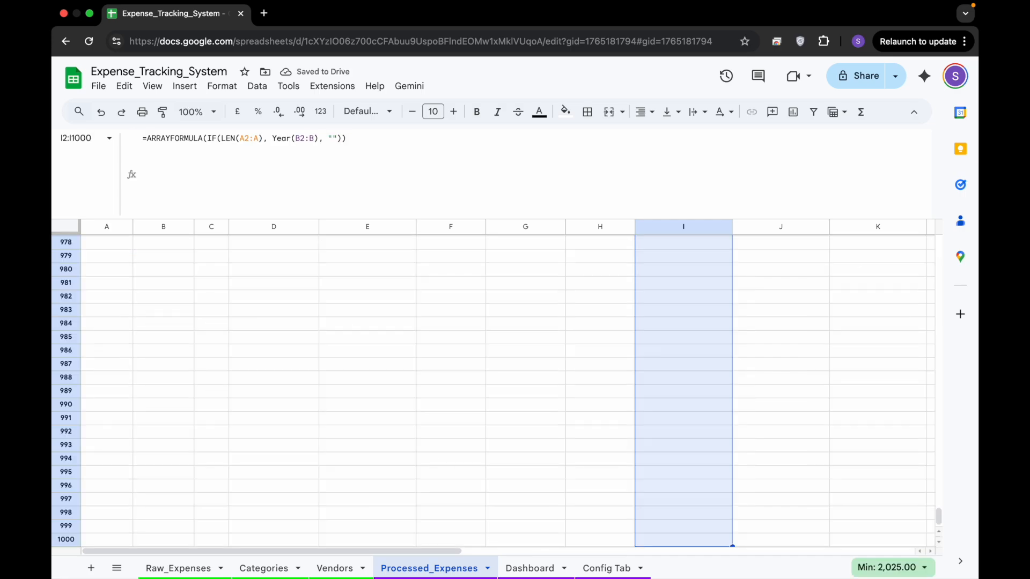
{"action": "scroll", "coordinate": [680, 344], "scroll_direction": "up", "scroll_amount": 20}
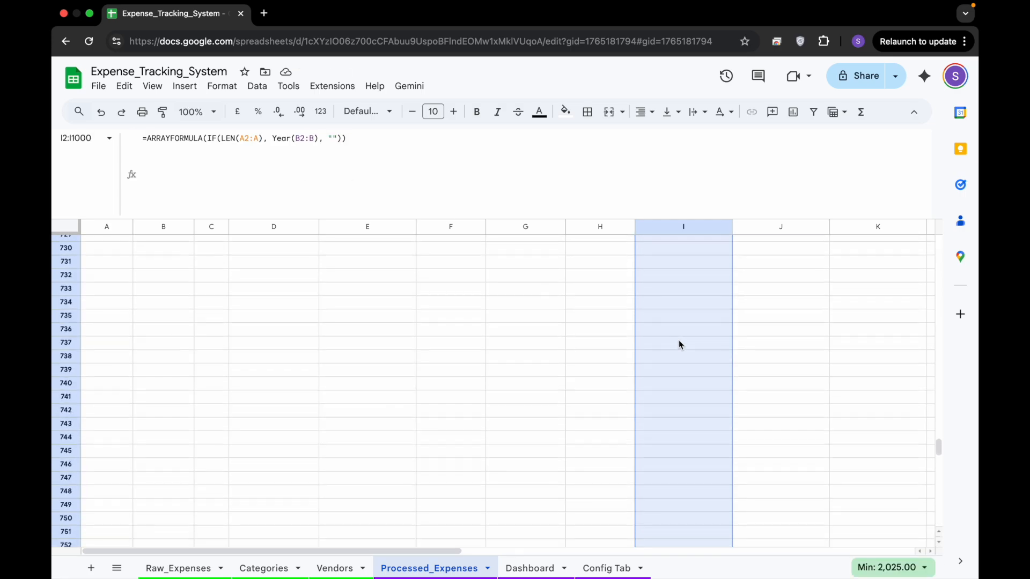
{"action": "scroll", "coordinate": [678, 345], "scroll_direction": "up", "scroll_amount": 15}
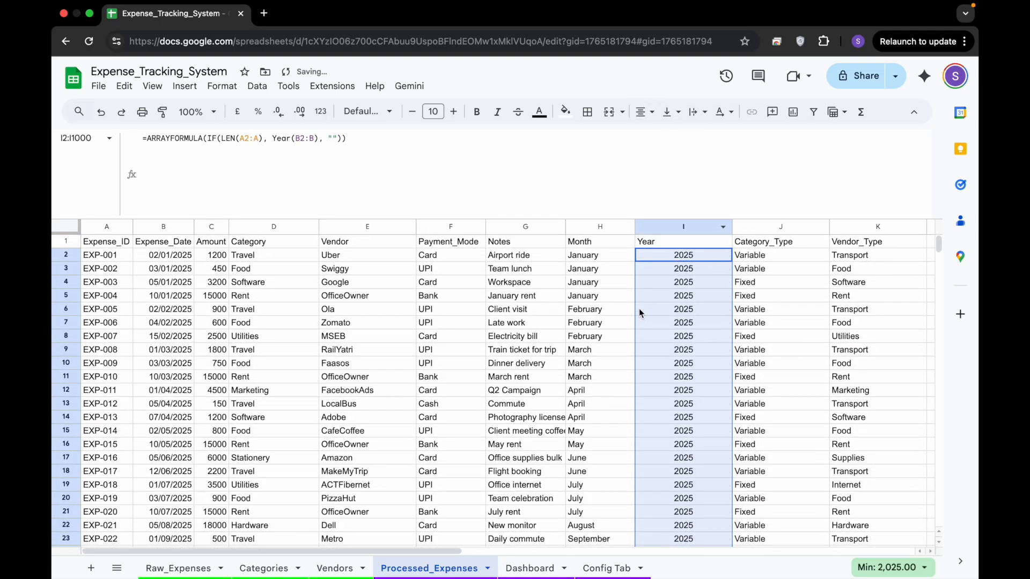
{"action": "left_click", "coordinate": [649, 120]}
{"action": "left_click", "coordinate": [651, 136]}
{"action": "left_click", "coordinate": [582, 333]}
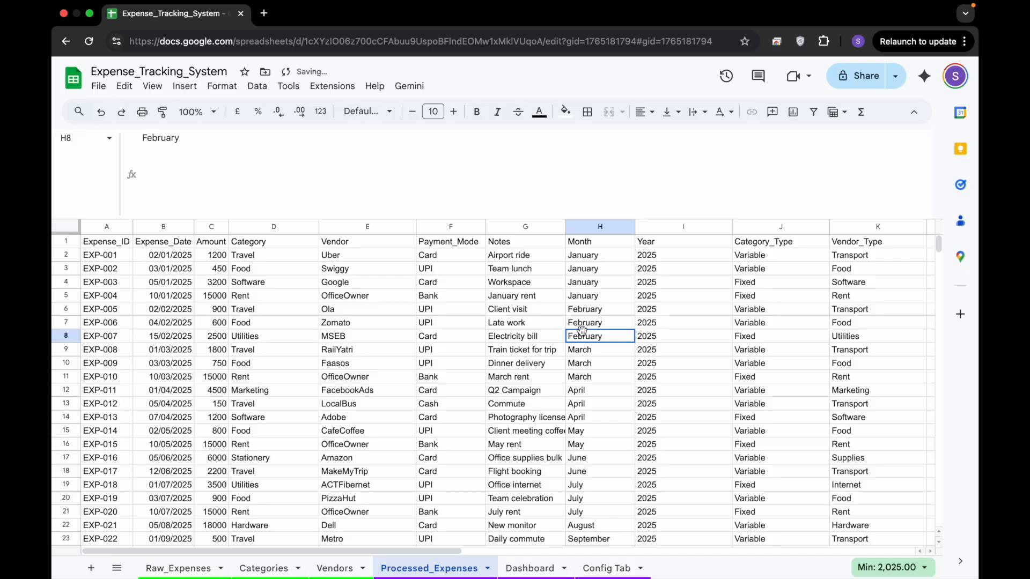
{"action": "scroll", "coordinate": [582, 331], "scroll_direction": "right", "scroll_amount": 3}
{"action": "scroll", "coordinate": [582, 331], "scroll_direction": "left", "scroll_amount": 3}
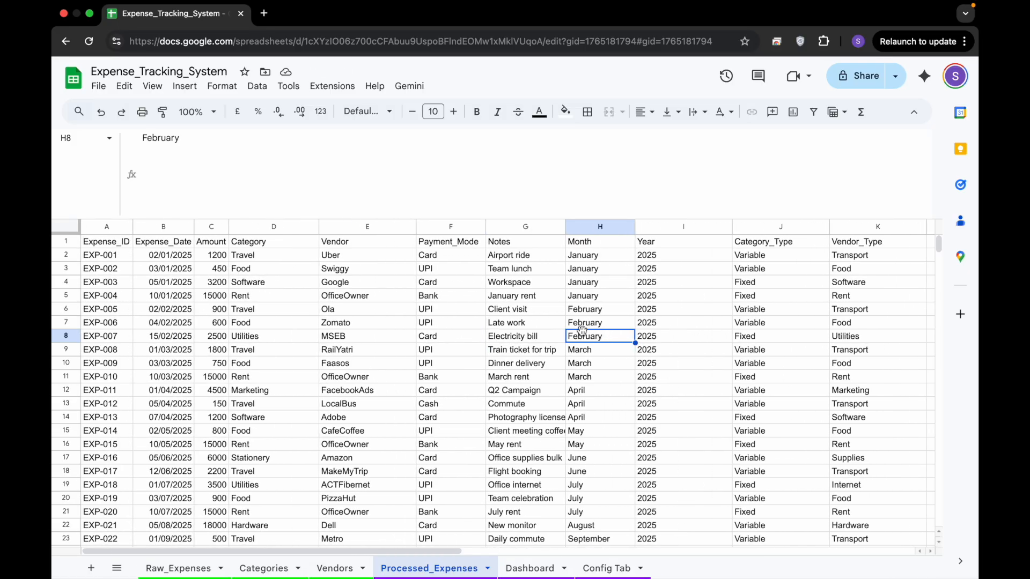